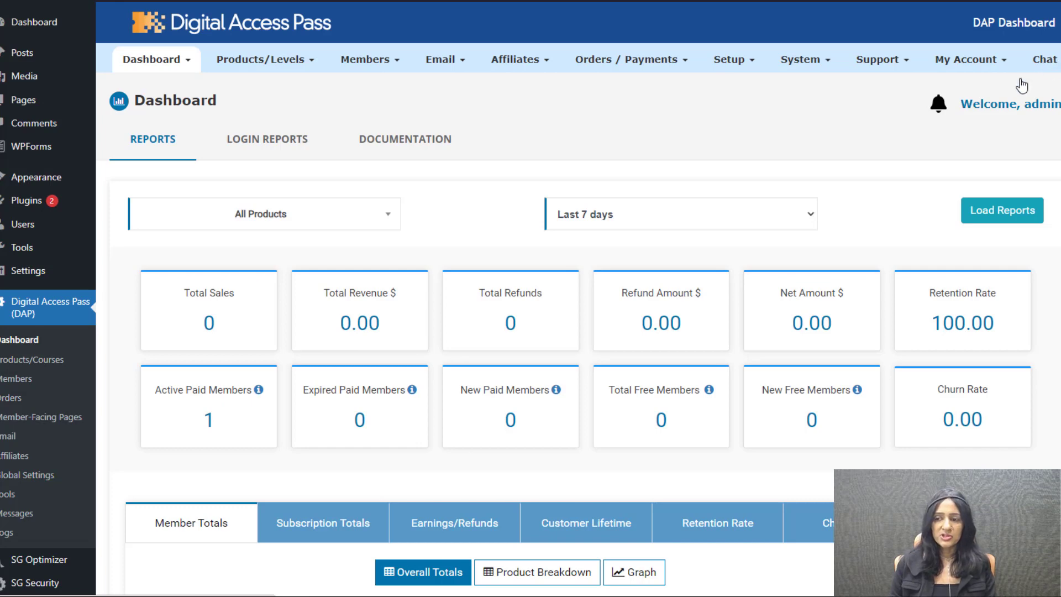
- Enable chat in the chat settings and set the admin name to the administrator's first name
click(939, 111)
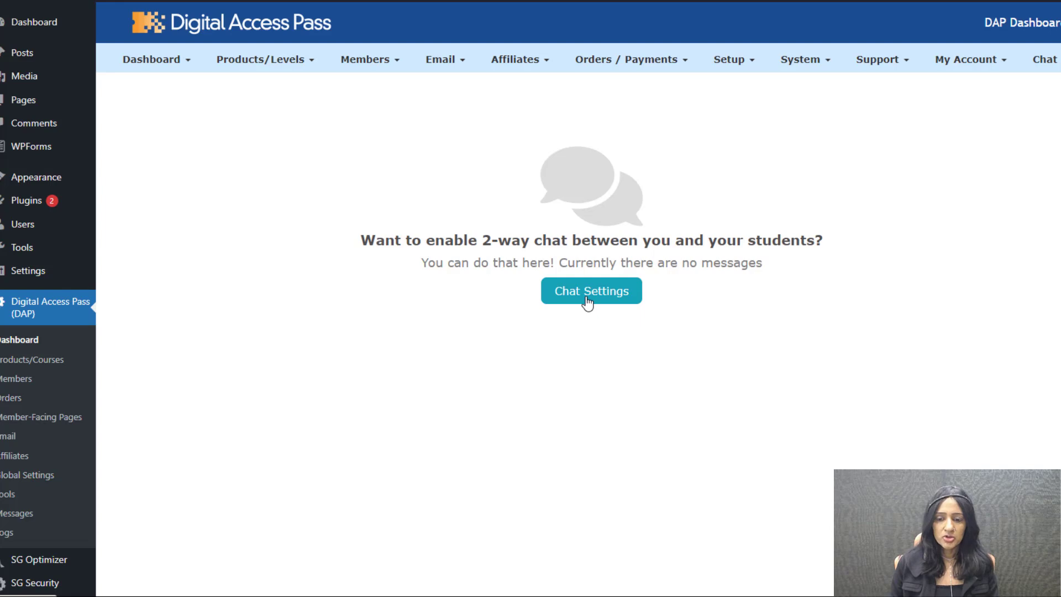
click(588, 303)
click(636, 69)
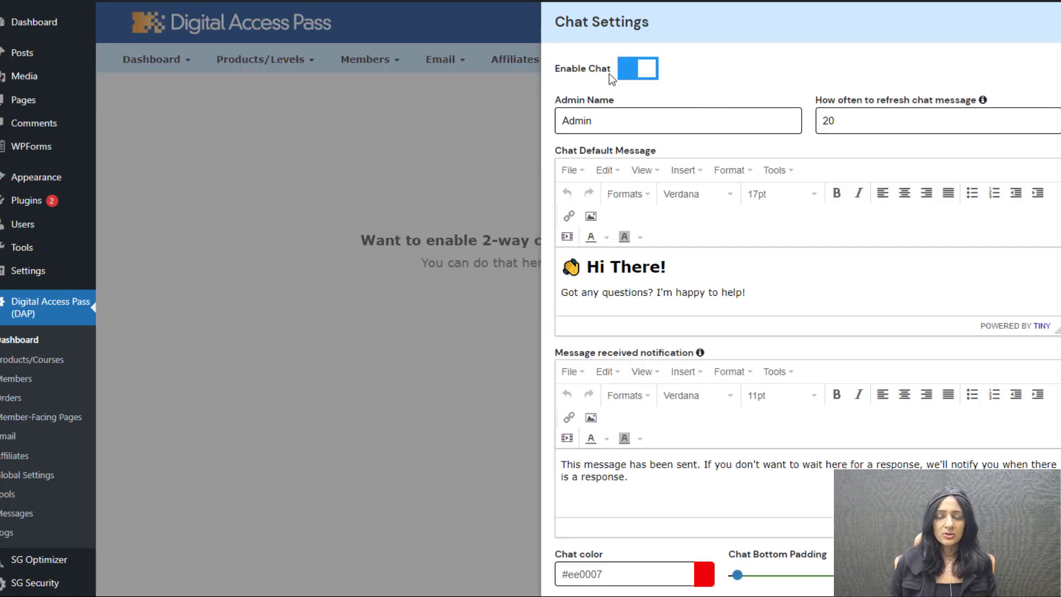
click(644, 71)
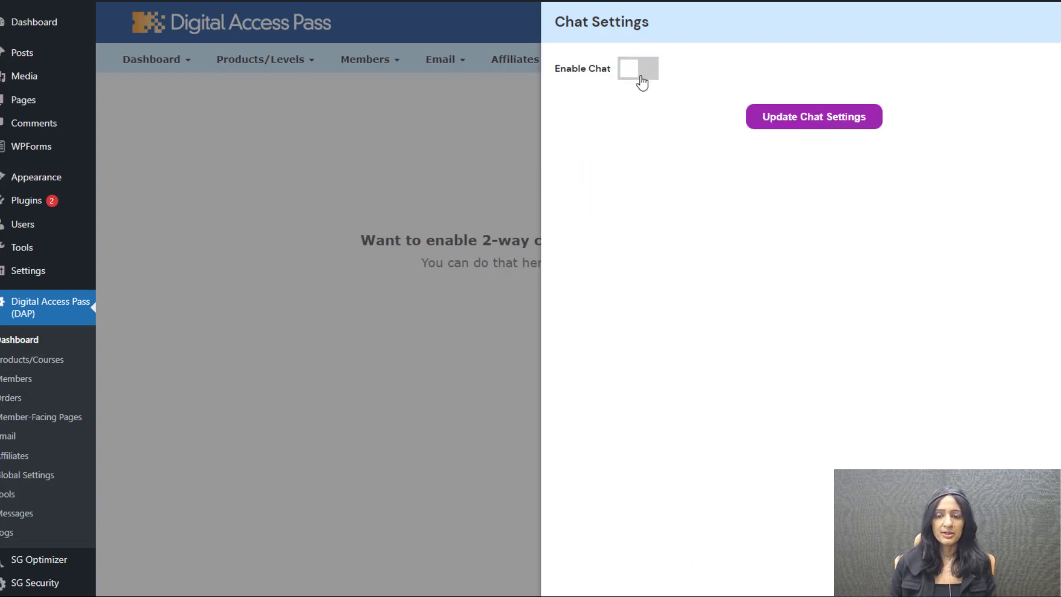
click(628, 72)
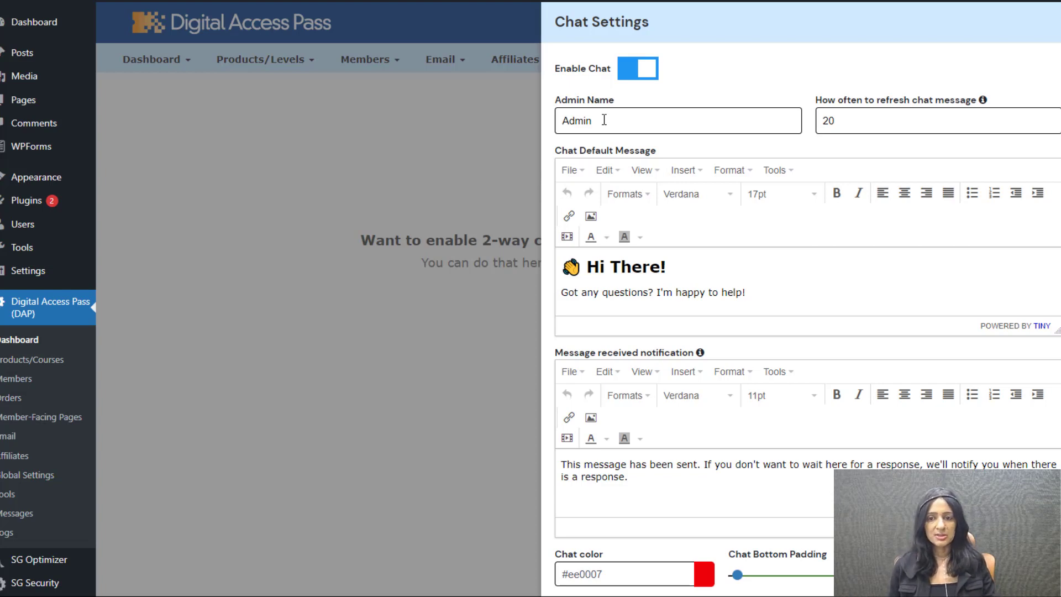
double_click(597, 119)
text(Veena)
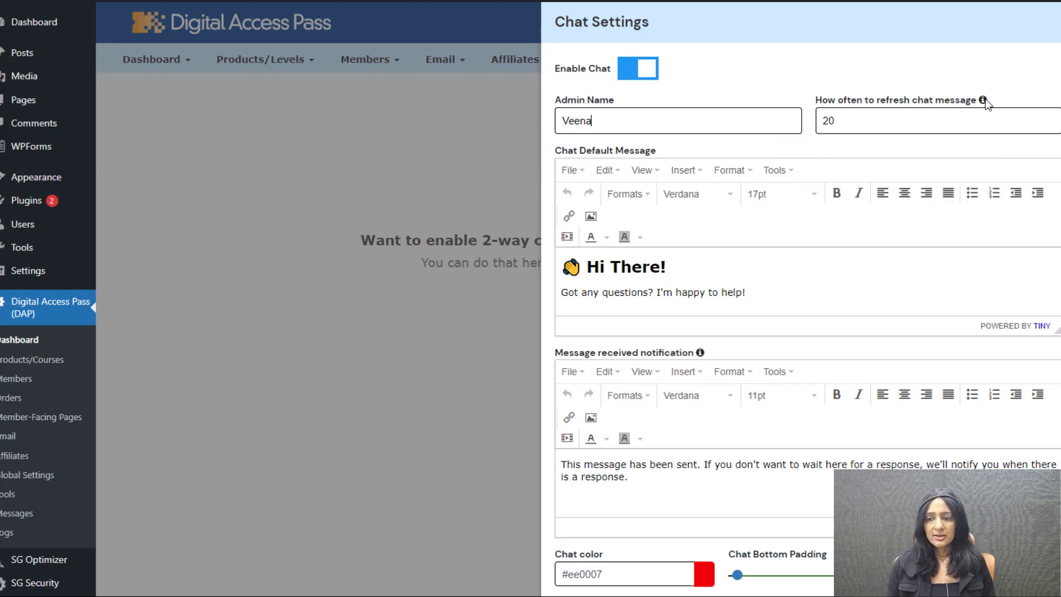
- Try chat message refresh intervals of 5 and 10 seconds, and restore the interval to 20 seconds
mouse_move(984, 102)
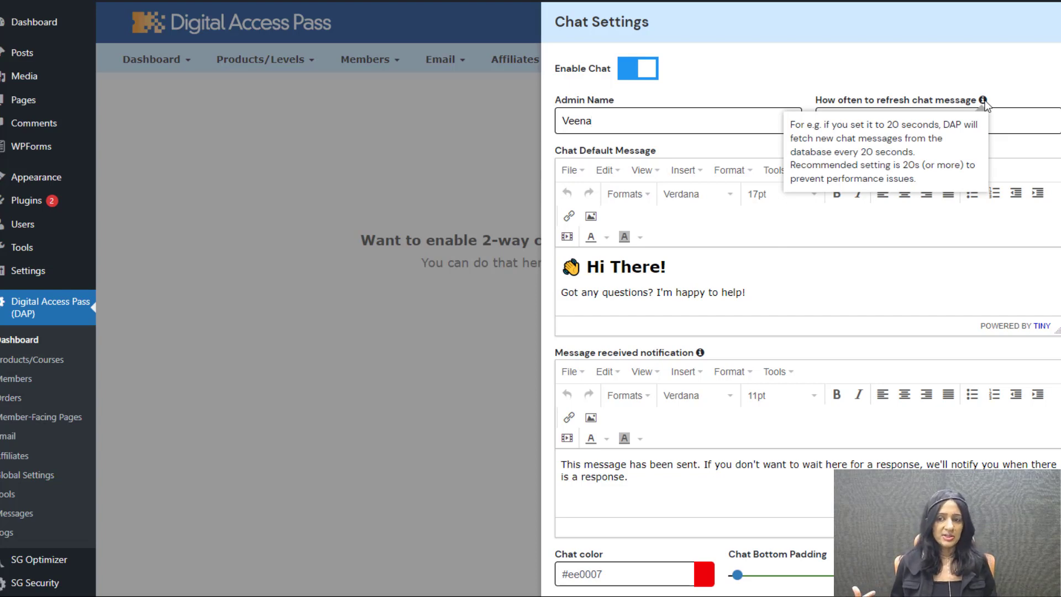
click(892, 120)
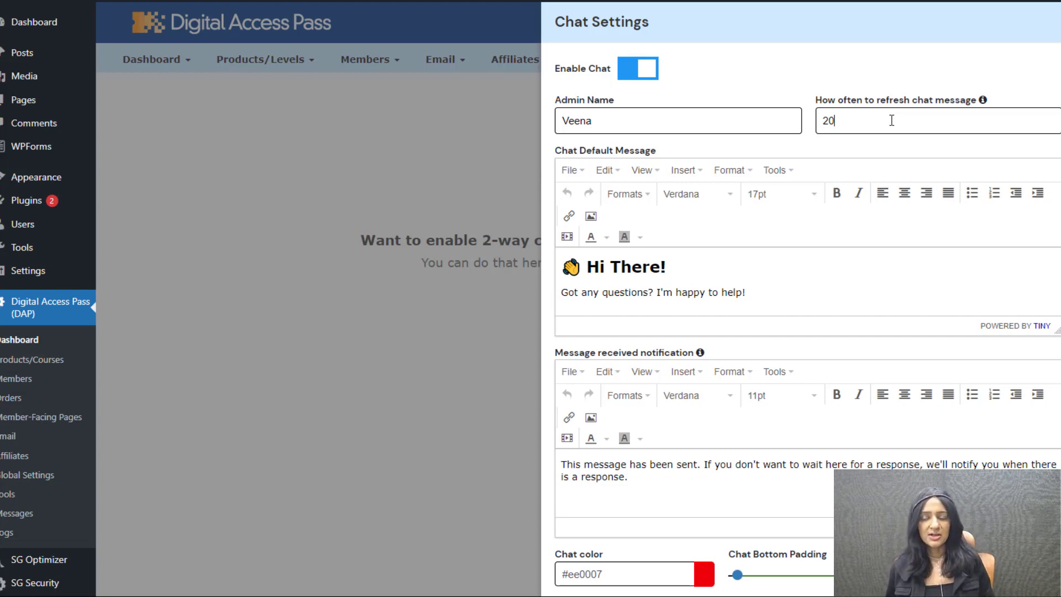
key(BackSpace)
key(BackSpace)
text(5)
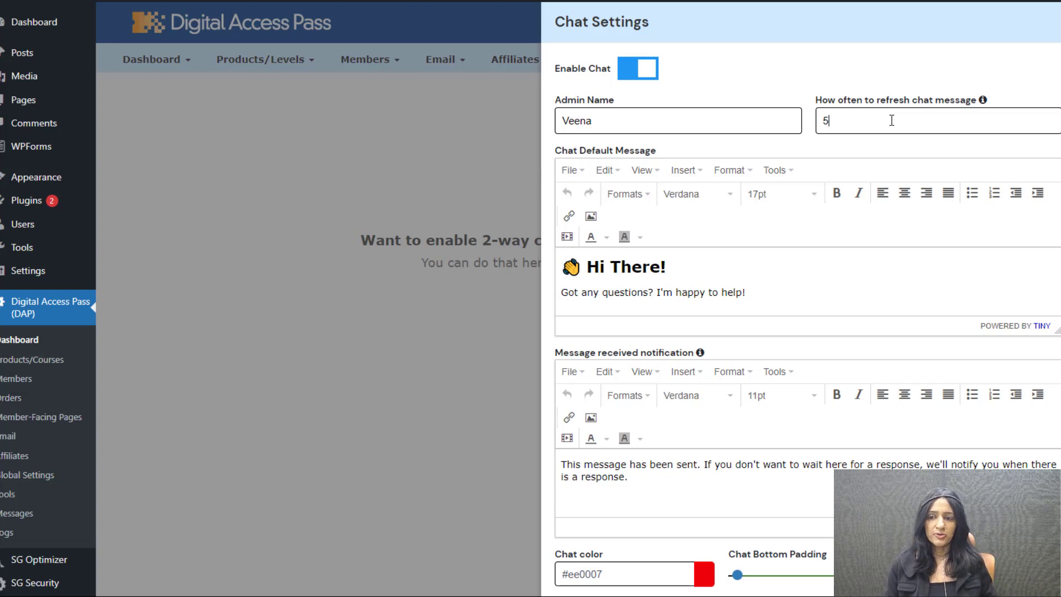
key(BackSpace)
text(10)
key(BackSpace)
key(BackSpace)
text(20)
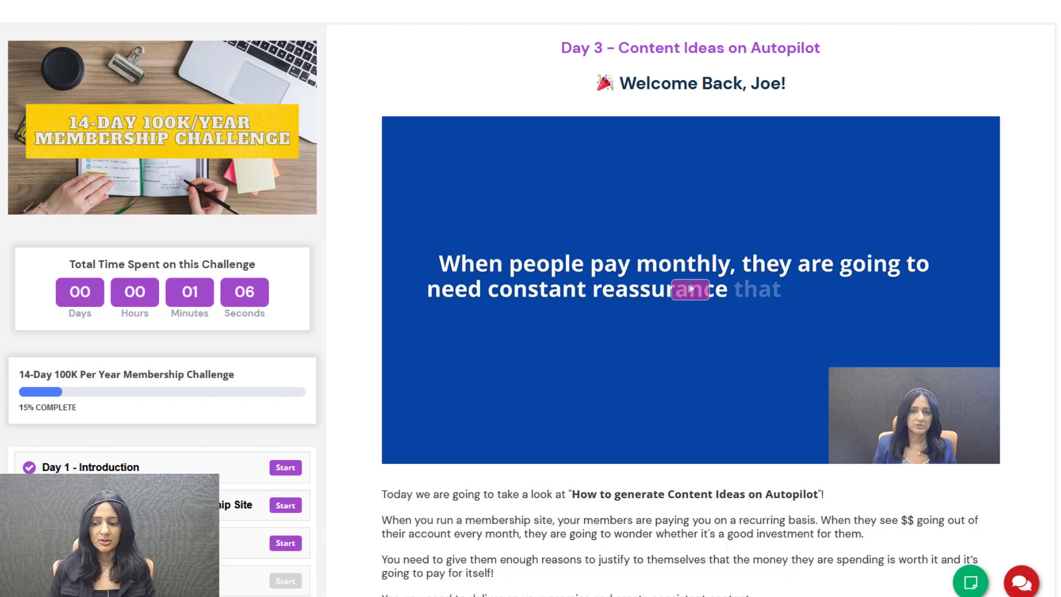
- Send the chat message "test" from the Day 3 lesson page and show all chat activity in the admin dashboard
click(1022, 585)
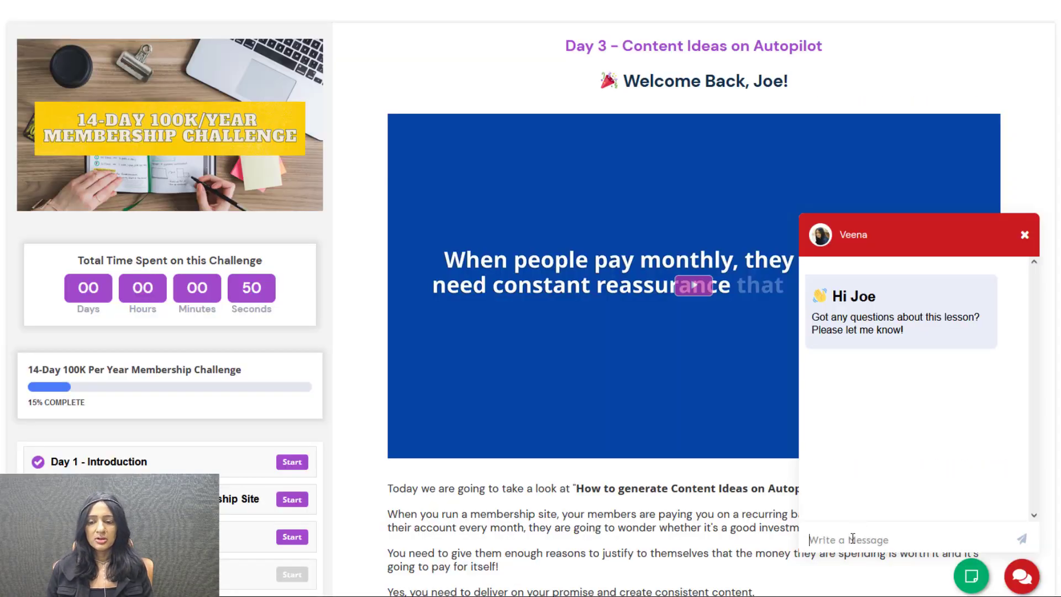
click(852, 538)
text(test)
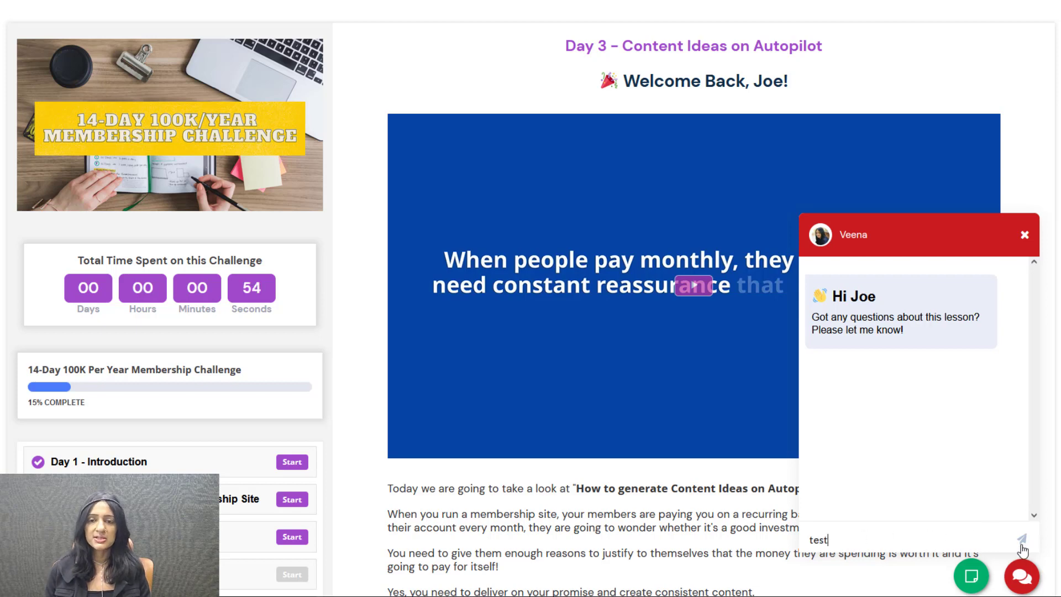
click(1021, 546)
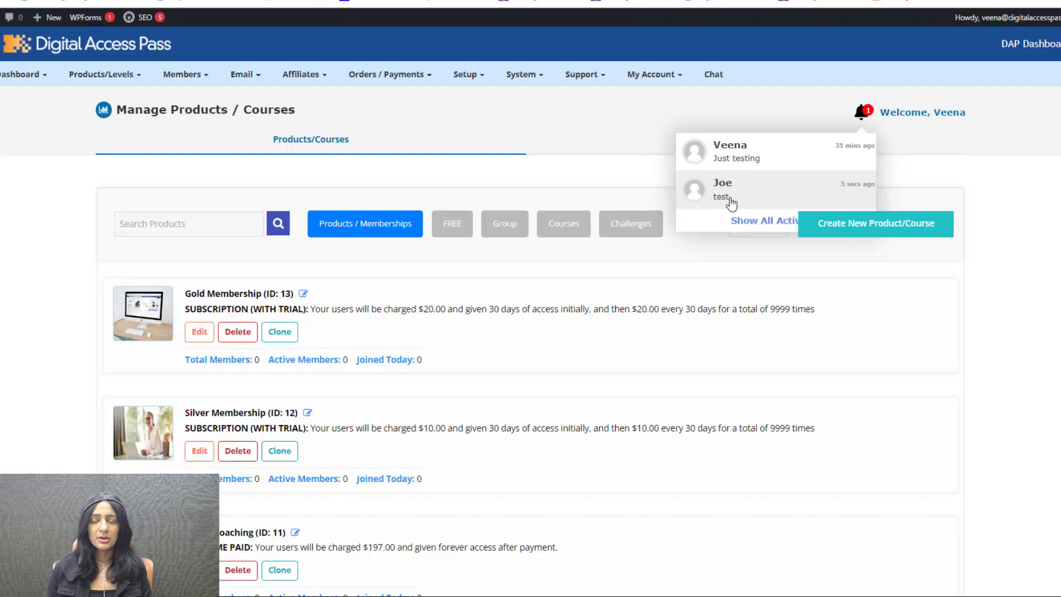
click(760, 221)
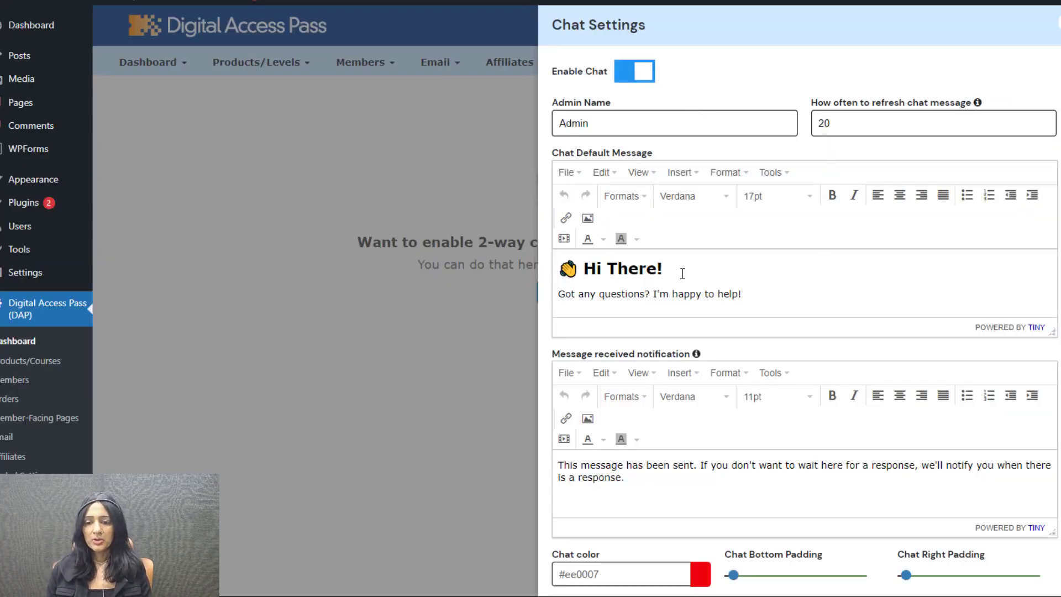
scroll(653, 220, down, 1)
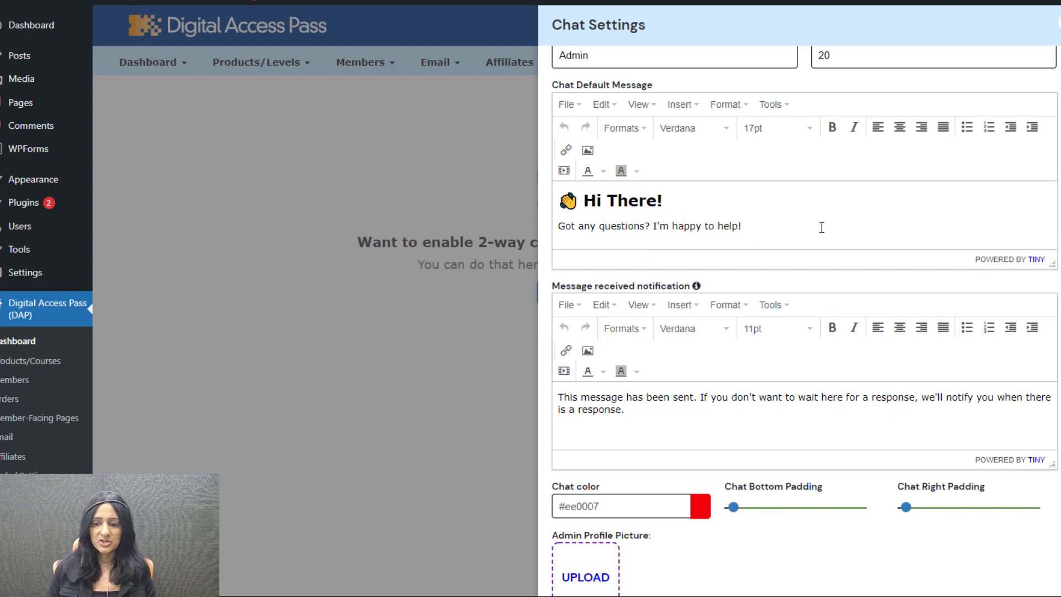
scroll(819, 238, down, 1)
scroll(635, 389, down, 1)
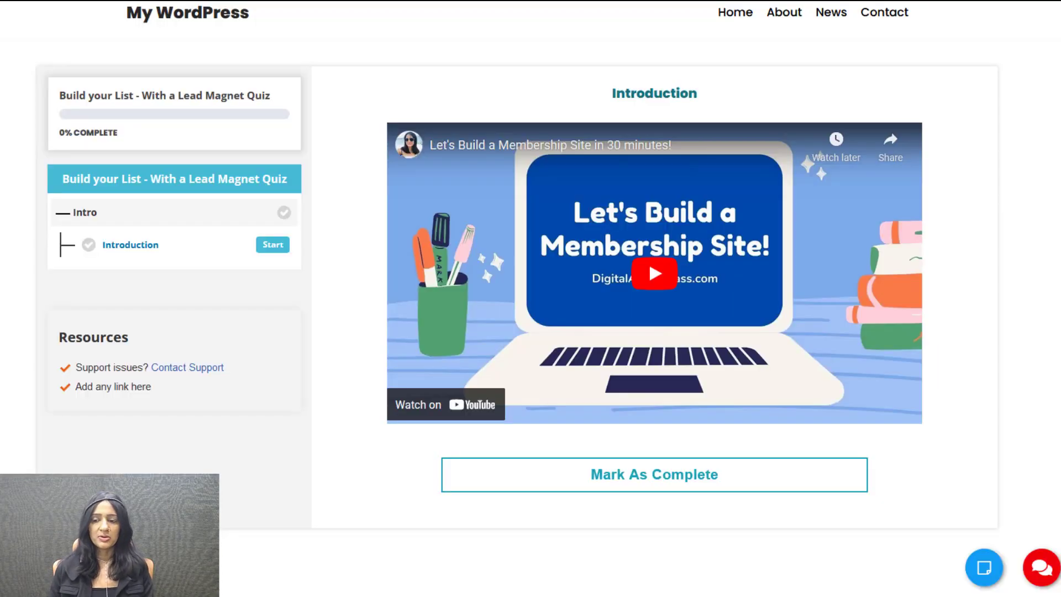
- Send the chat message "test" as the student from the Introduction lesson of the Lead Magnet Quiz course
click(1044, 573)
click(909, 530)
text(test)
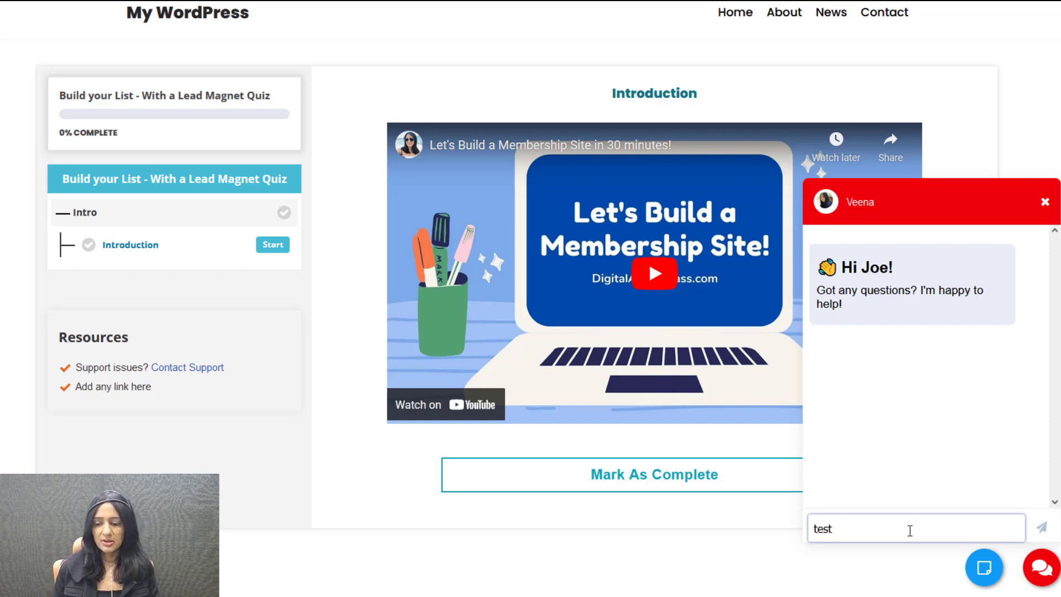
key(Return)
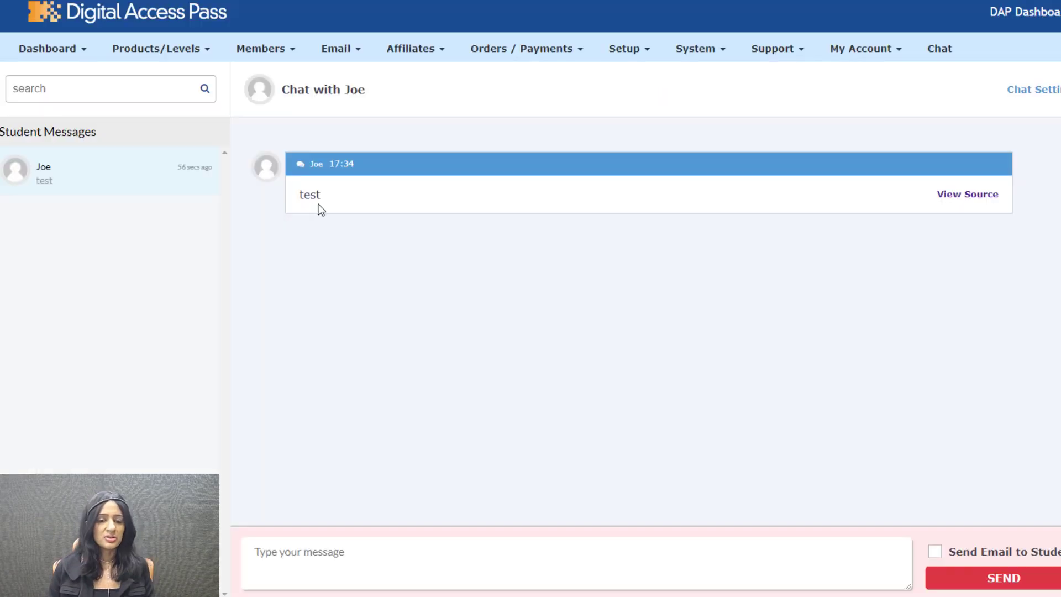
- Reply "Hi there!" to the student's "test" message in the admin chat, without emailing the student
mouse_move(990, 198)
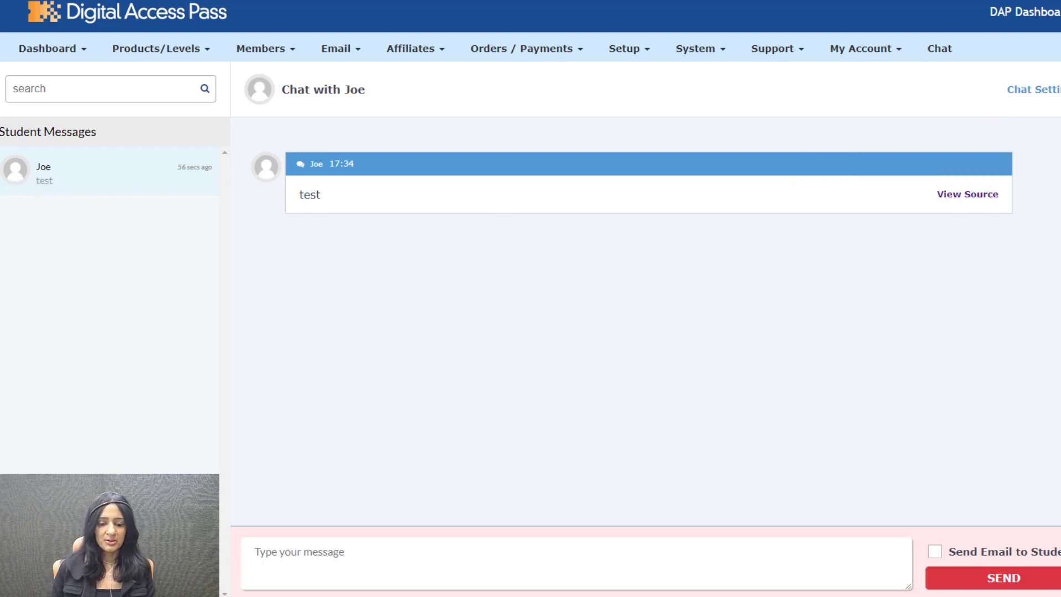
click(497, 569)
text(Hi there)
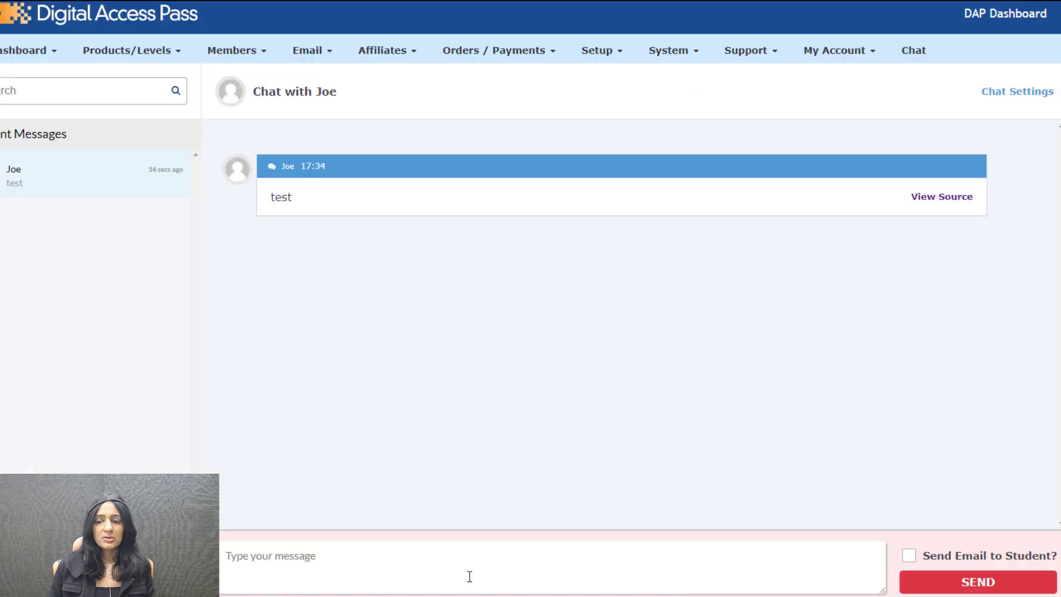
click(469, 574)
text(Hi there!)
click(1042, 584)
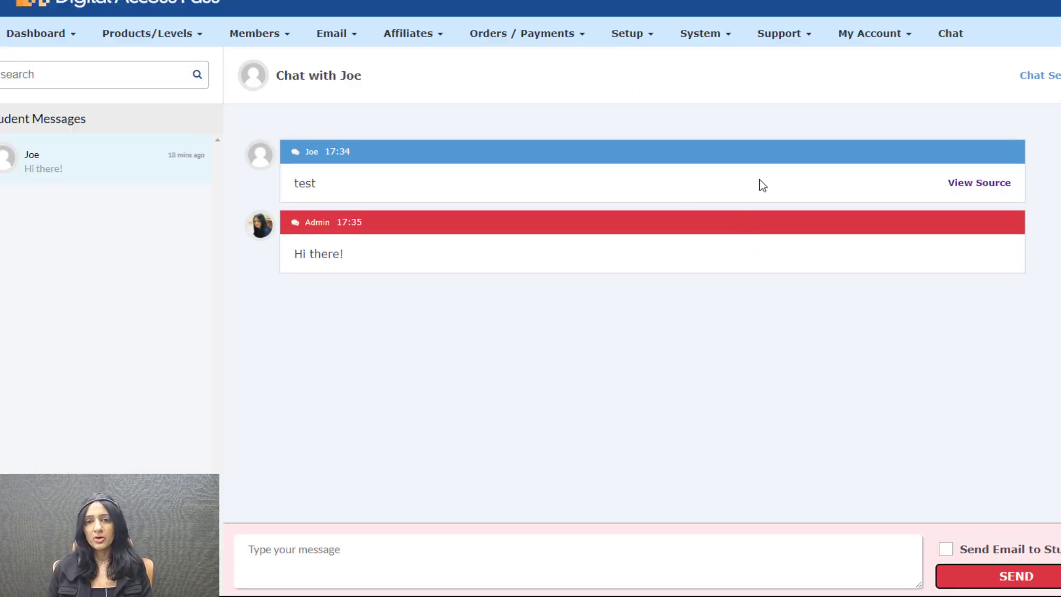
- View the source details of the student's "test" message and open the link to its originating lesson
click(985, 188)
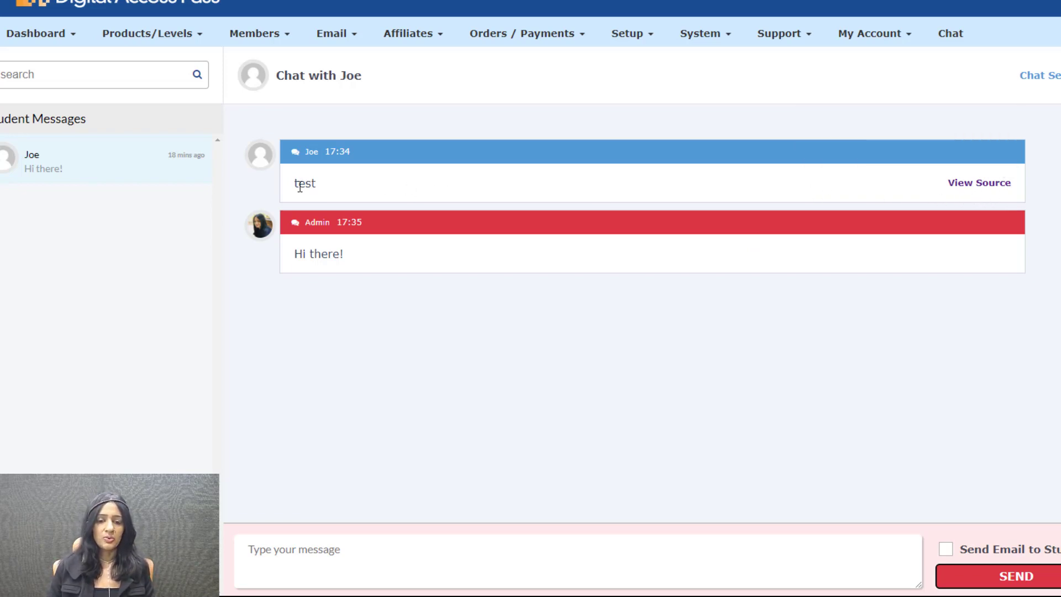
mouse_move(1006, 190)
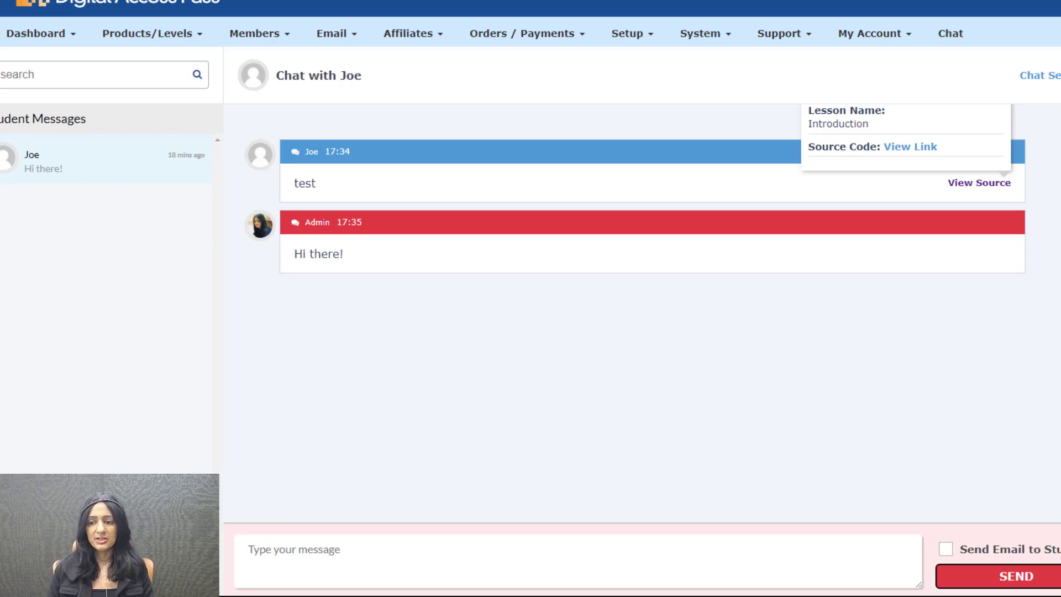
click(917, 150)
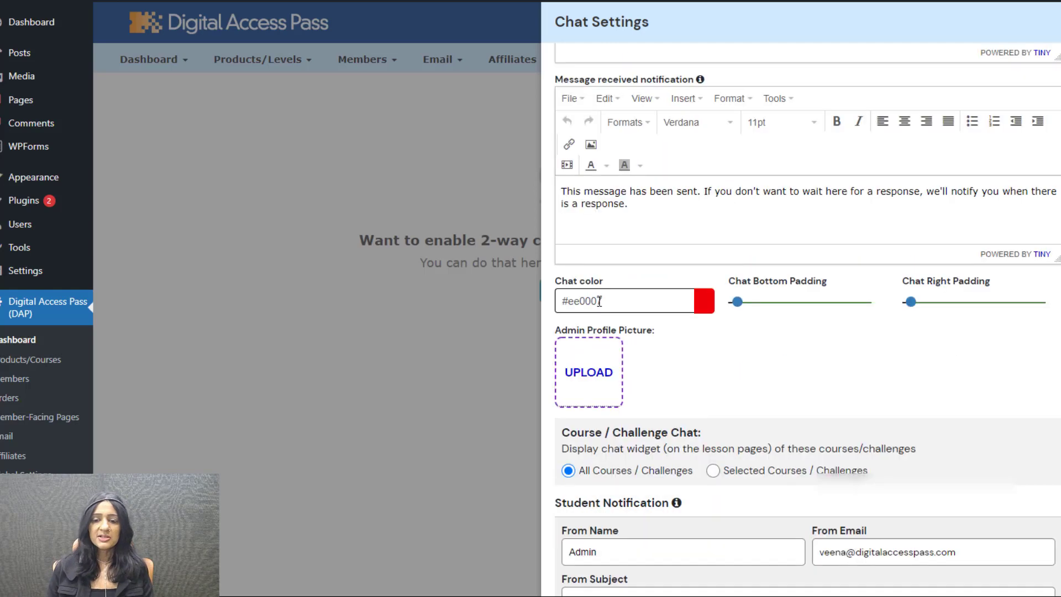
- Open the notes pad on the Day 3 lesson page and close it without writing anything
scroll(587, 218, down, 1)
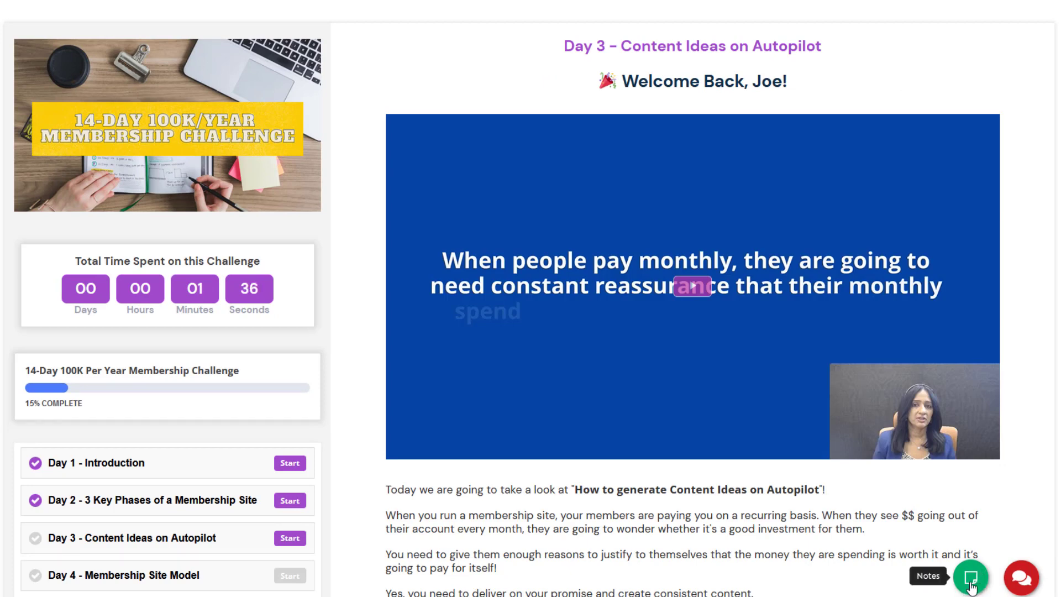
click(971, 588)
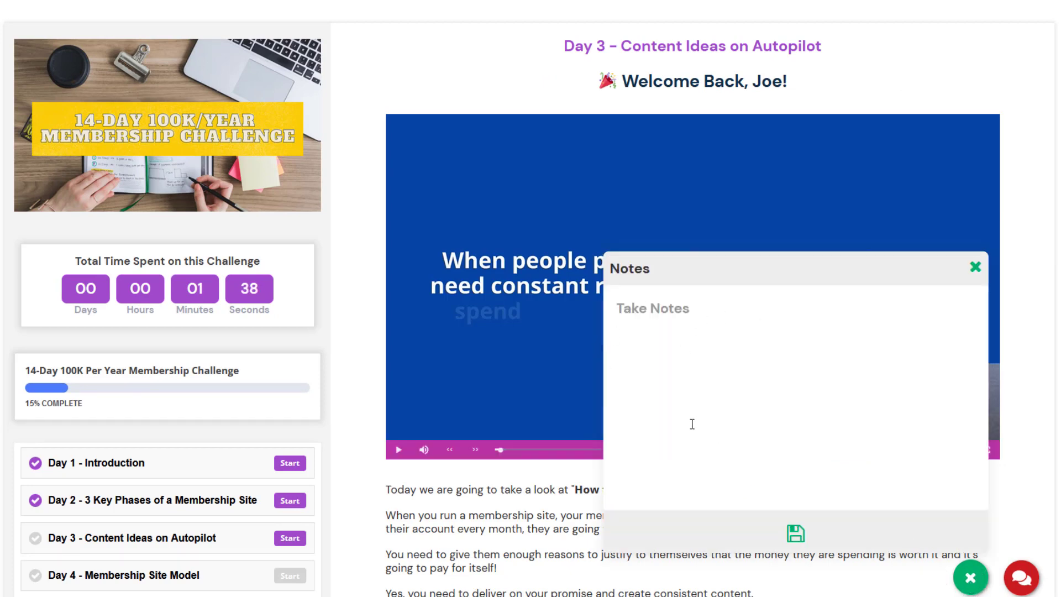
click(975, 269)
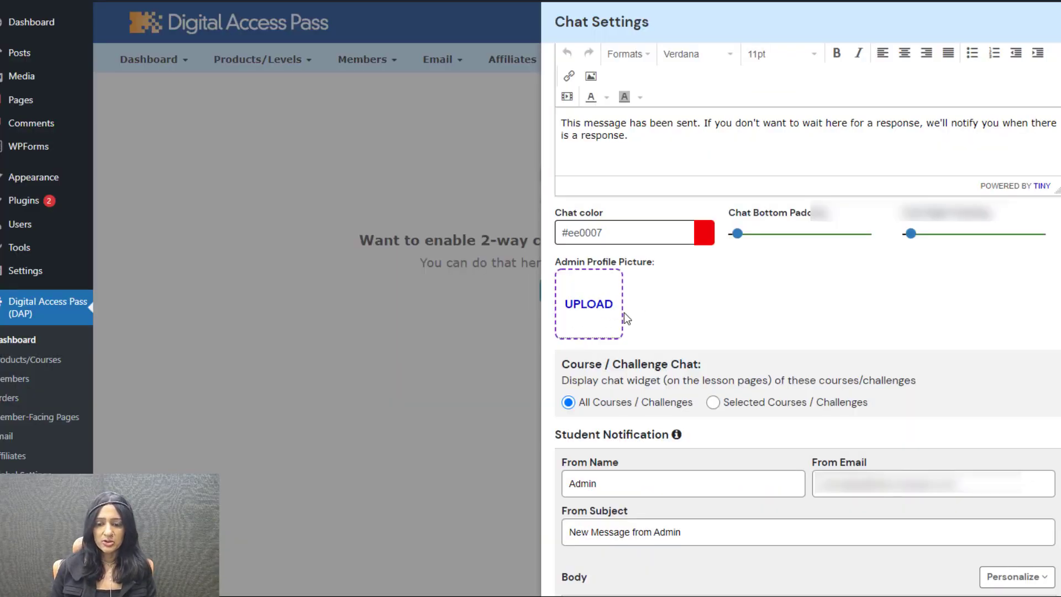
- Review the course selection, student notification and admin notification options in the chat settings, and close the settings
scroll(627, 291, down, 5)
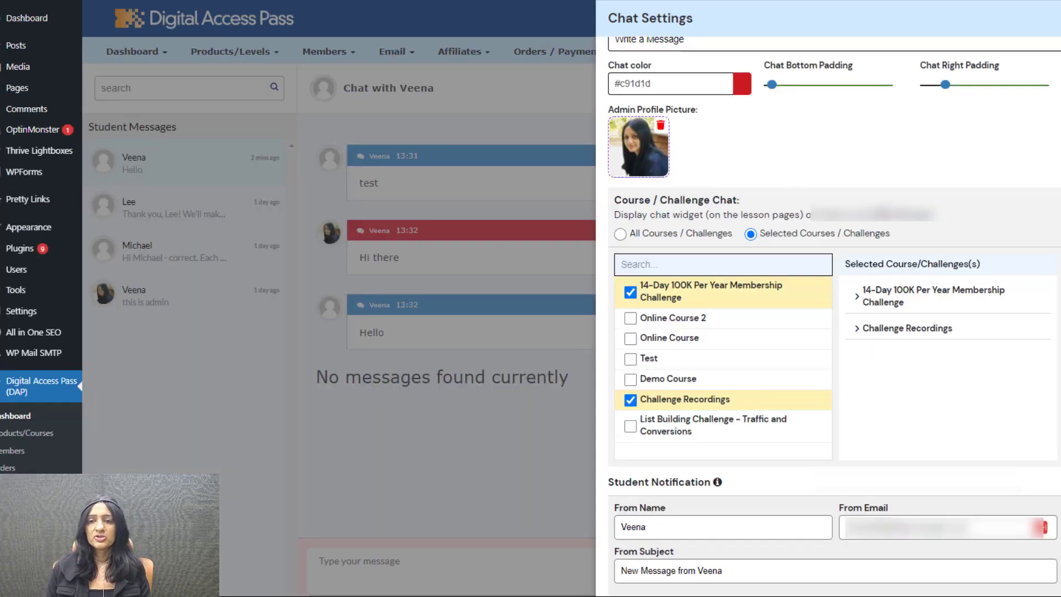
scroll(840, 216, up, 1)
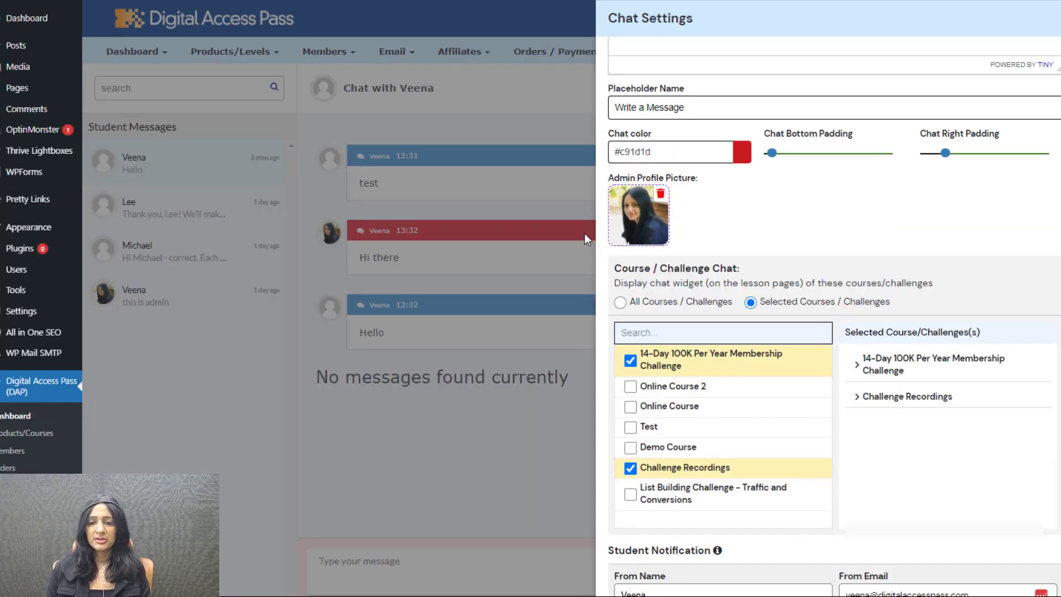
scroll(602, 181, down, 1)
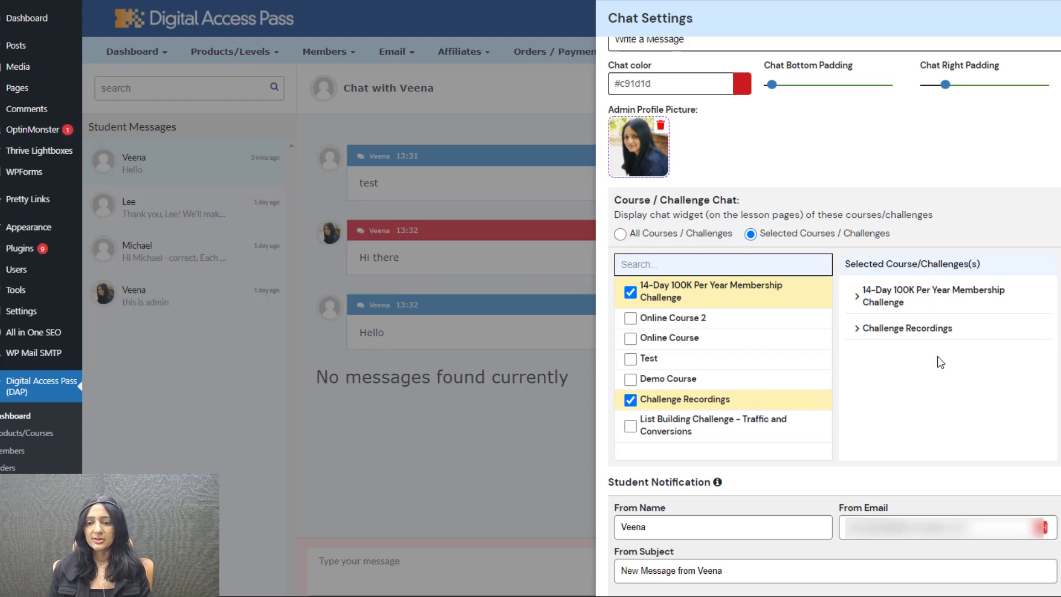
scroll(938, 357, down, 1)
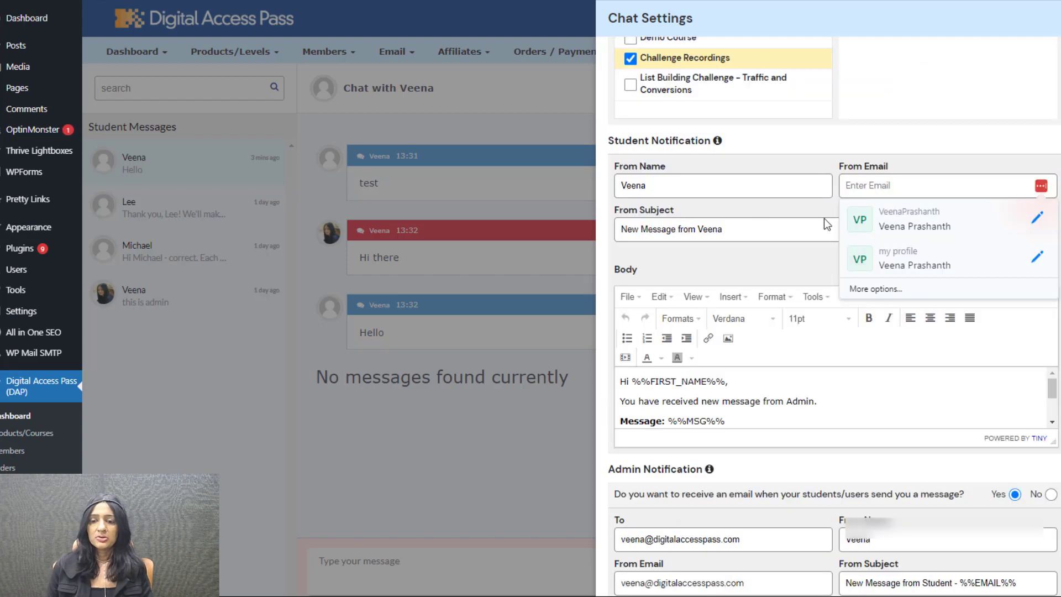
click(971, 121)
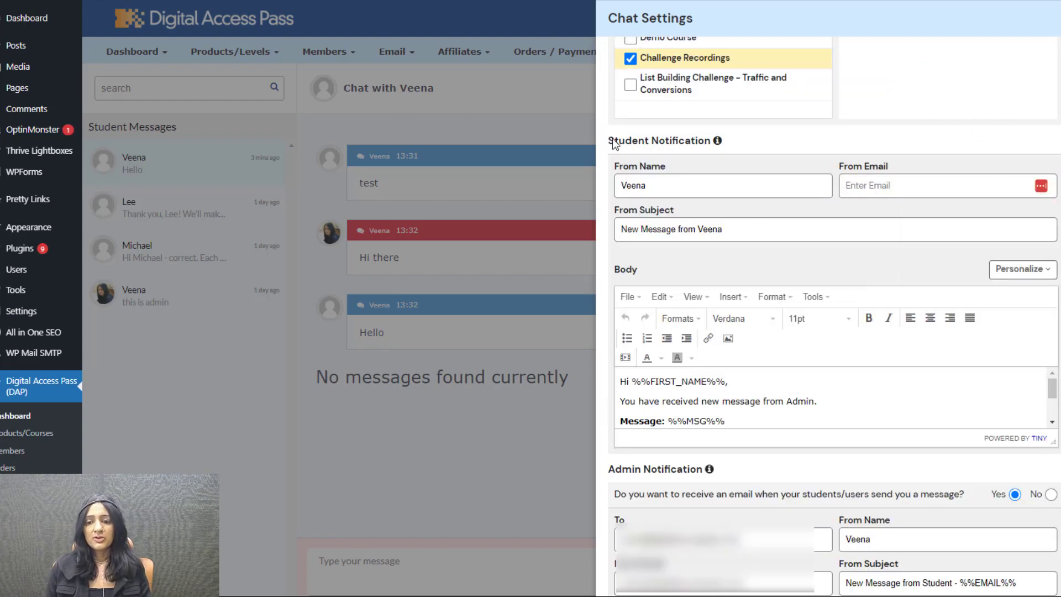
scroll(673, 162, down, 1)
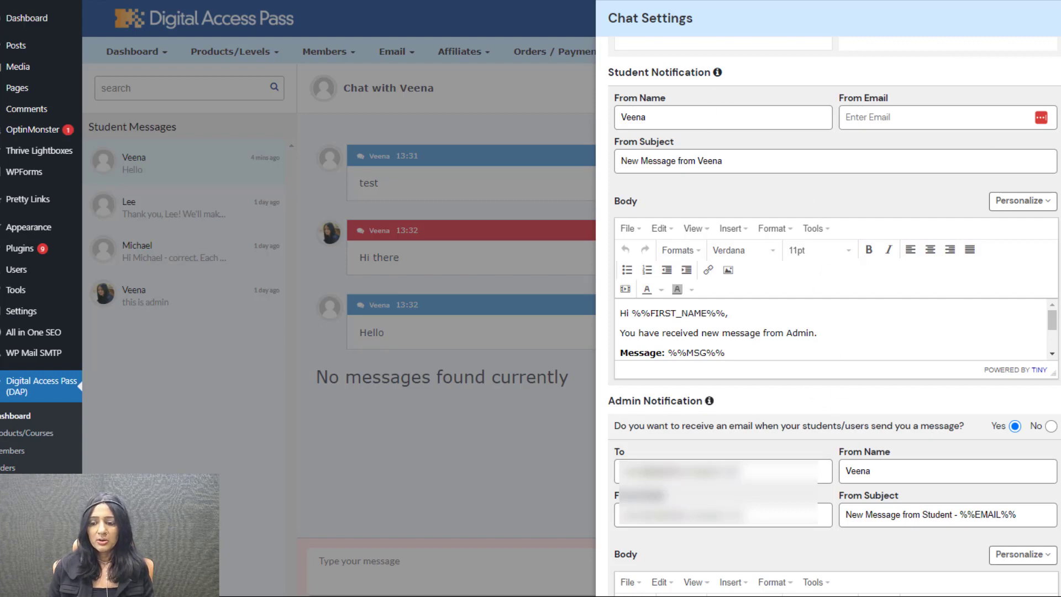
click(1056, 18)
scroll(864, 369, down, 2)
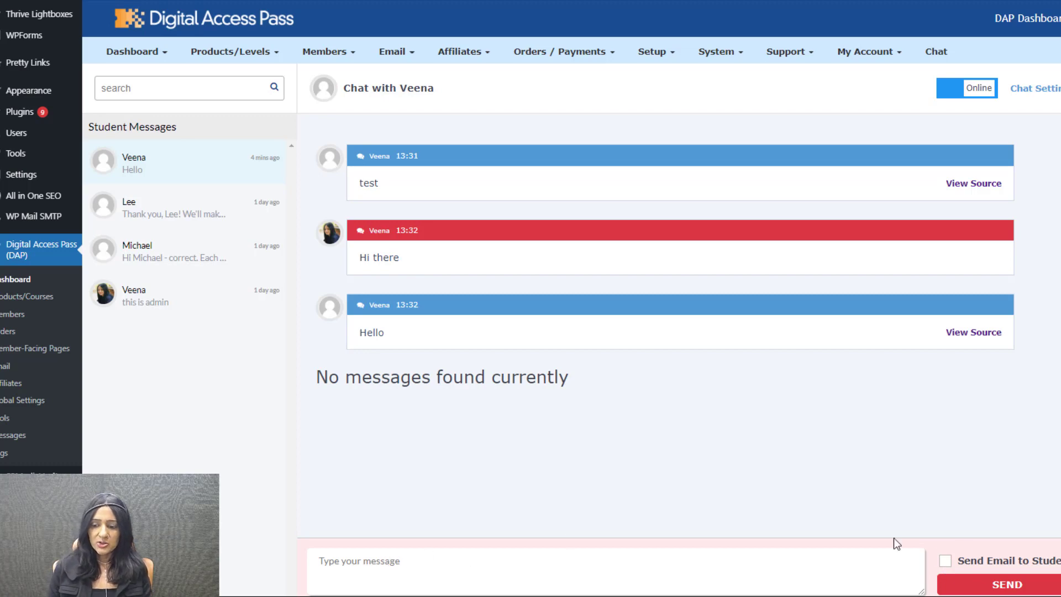
- Try the option to also email the student with the chat reply, and switch it off again
click(945, 561)
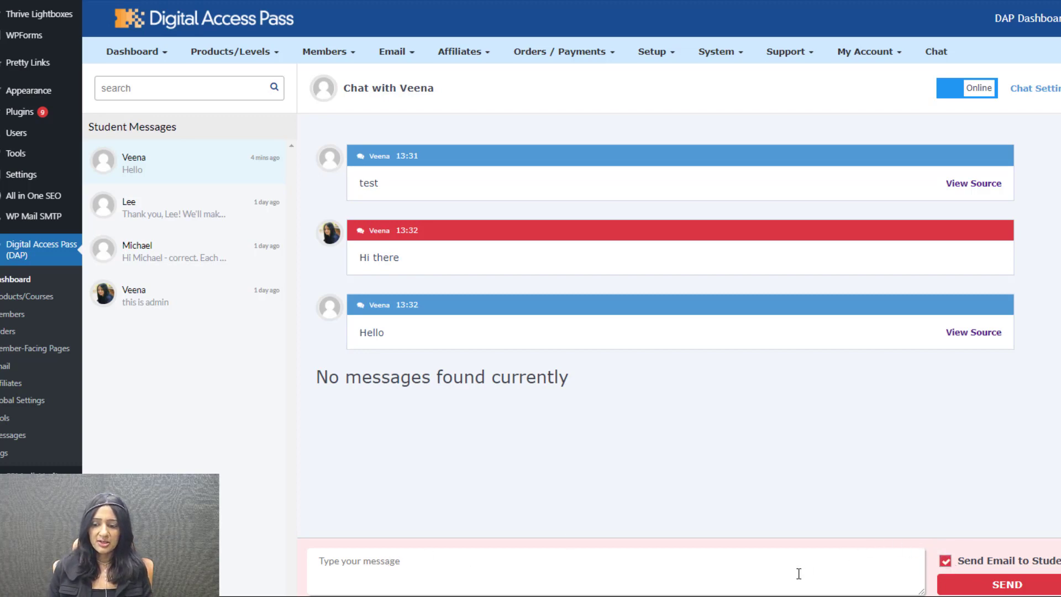
click(951, 561)
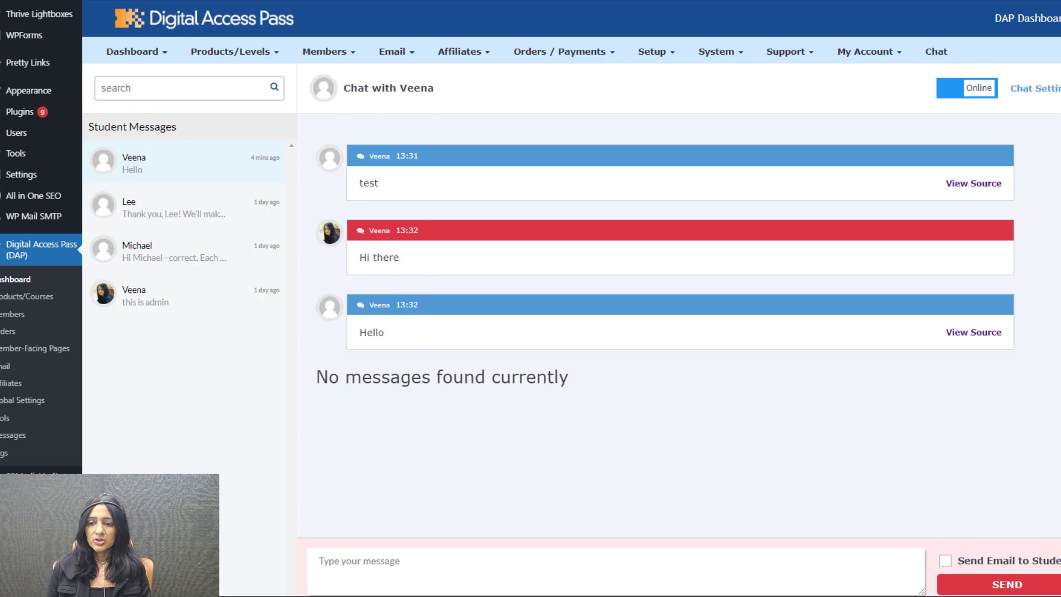
- Open the chat settings, enlarge the student notification body editor, and check its available personalization tags
click(1034, 88)
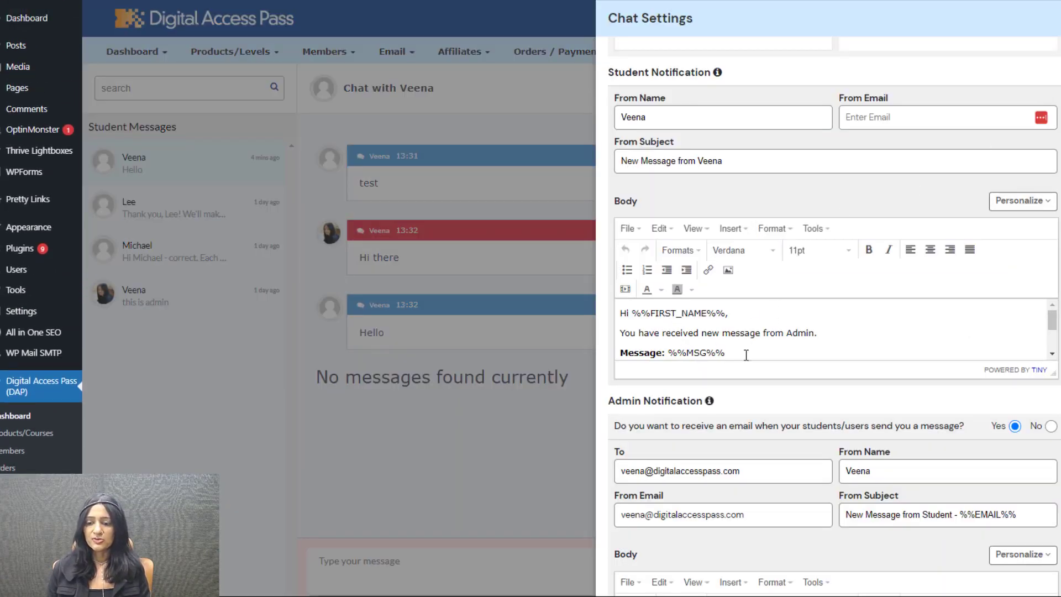
drag(1054, 373, 1050, 409)
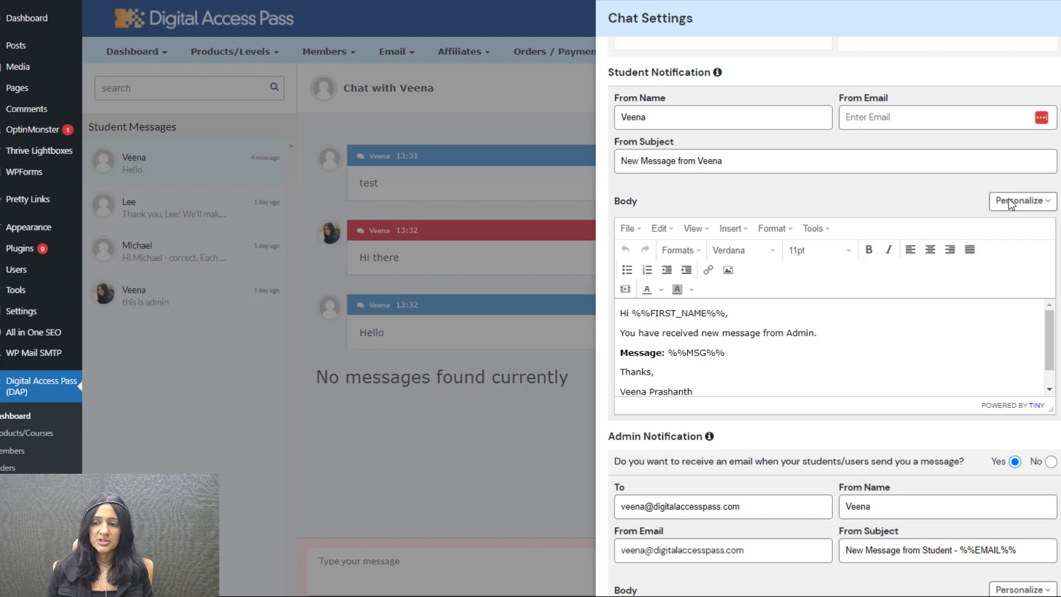
click(1038, 203)
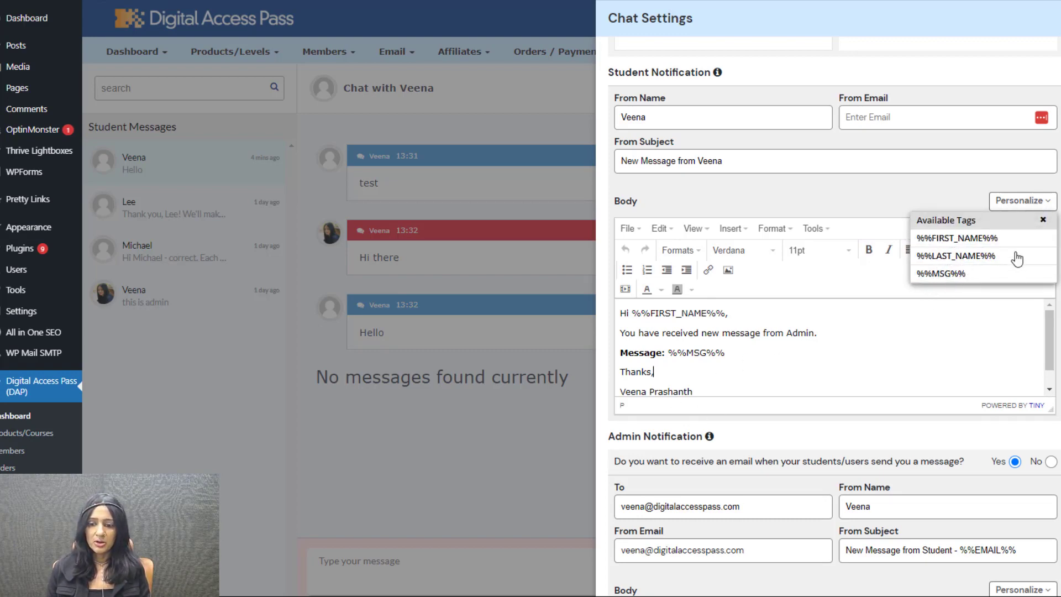
click(1041, 220)
- Examine the %%MSG%% placeholder in the student notification body and the fields and template of the admin notification
drag(684, 363, 616, 357)
click(720, 361)
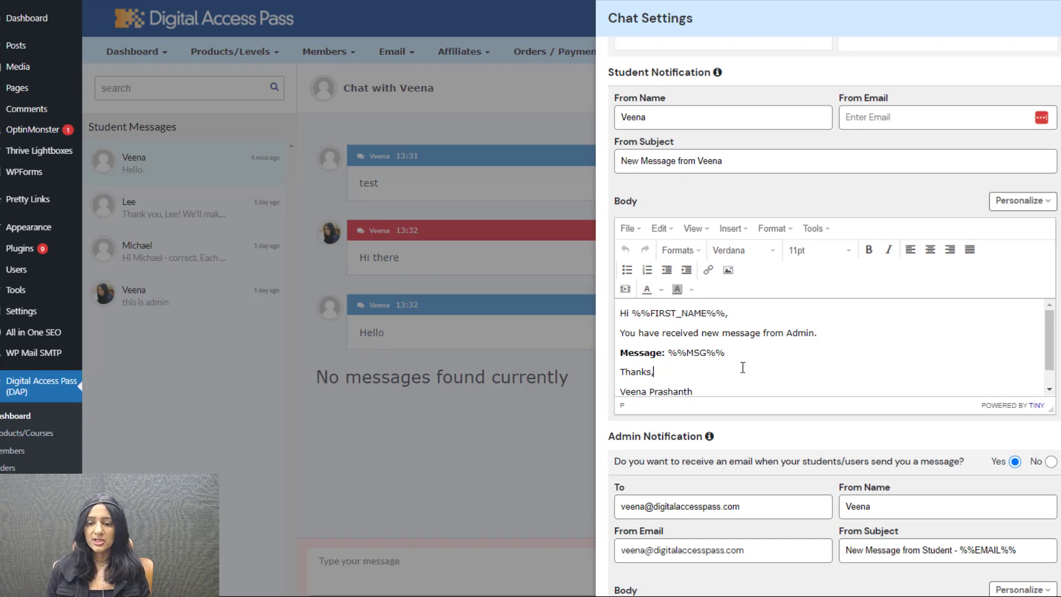
click(664, 352)
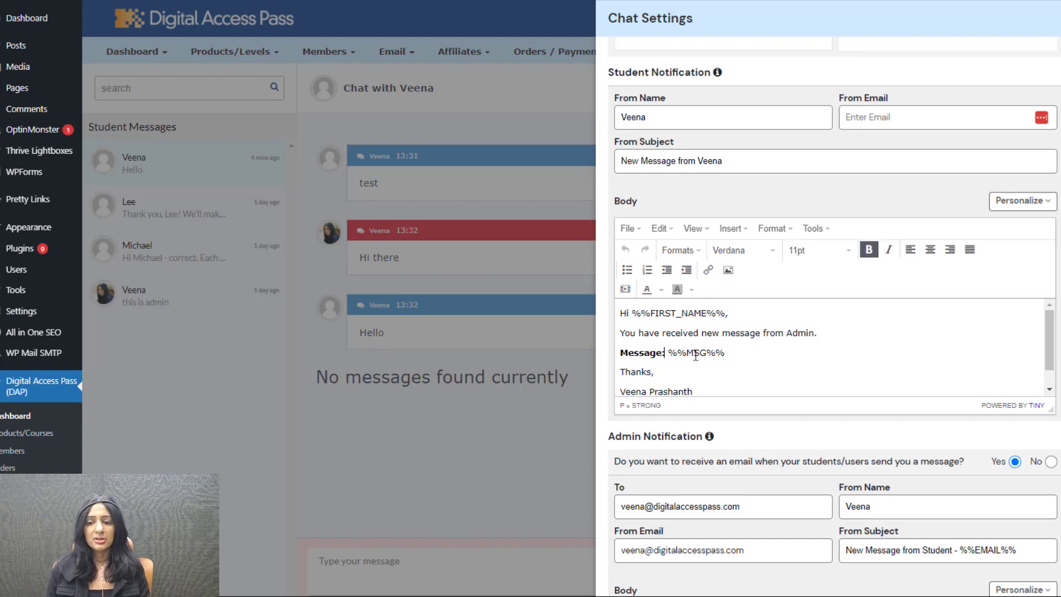
scroll(663, 354, down, 4)
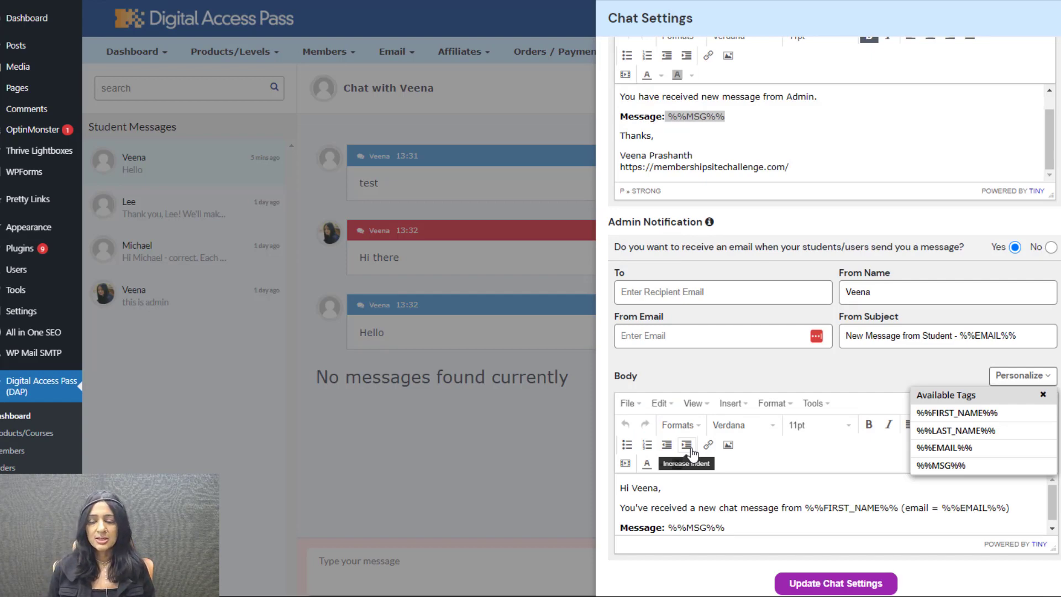
scroll(779, 475, down, 1)
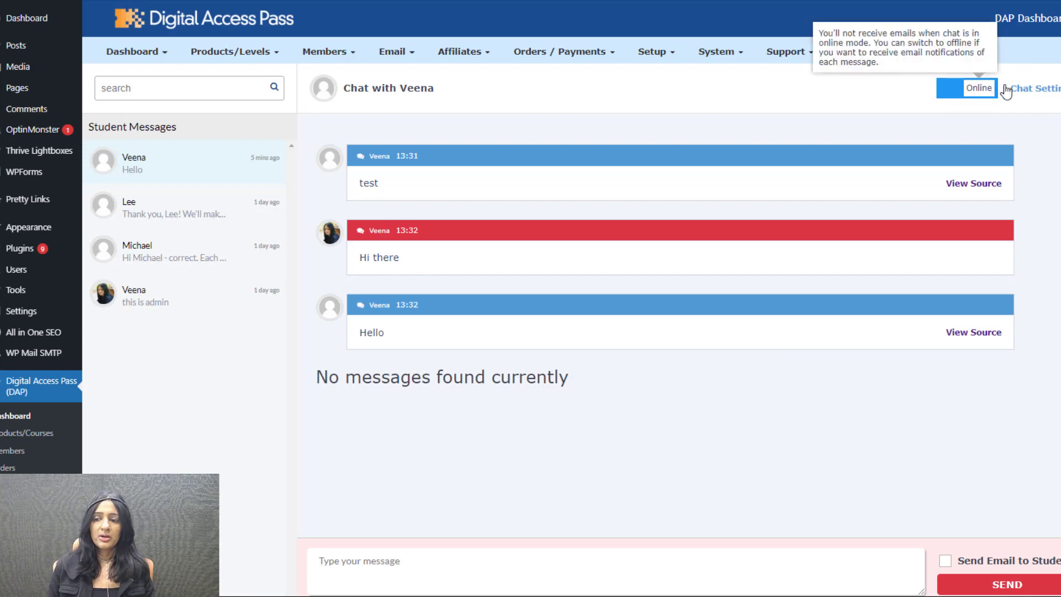
- Switch the admin chat status to Offline and check the hint explaining its email behaviour
mouse_move(970, 101)
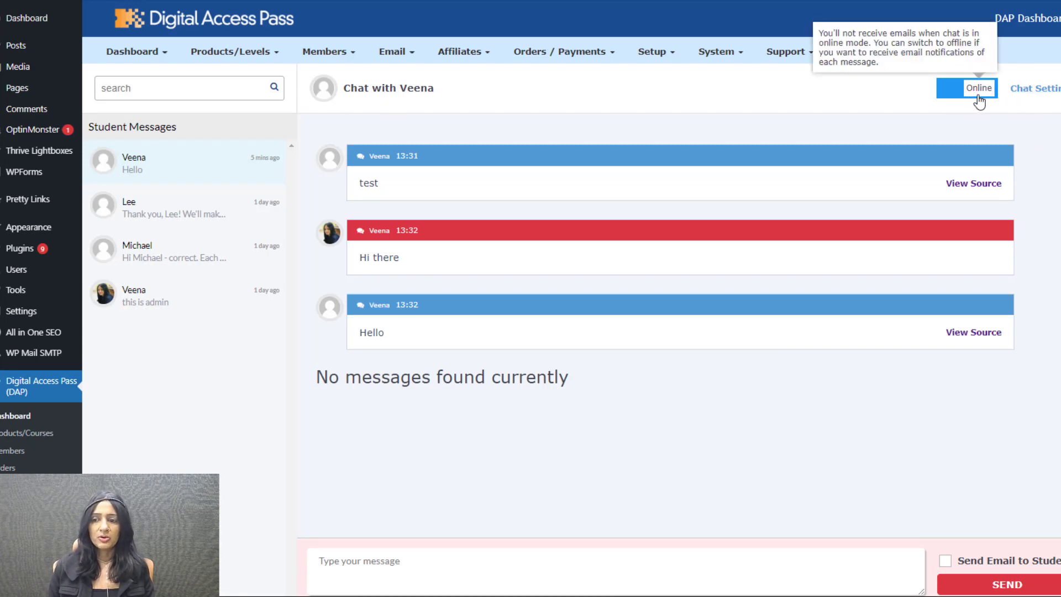
click(964, 99)
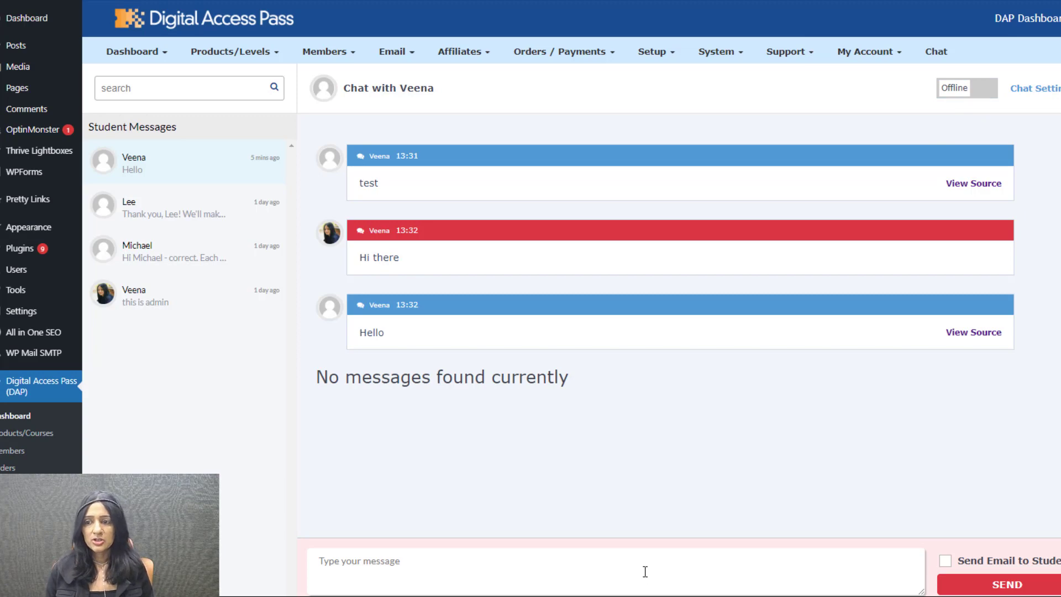
mouse_move(950, 93)
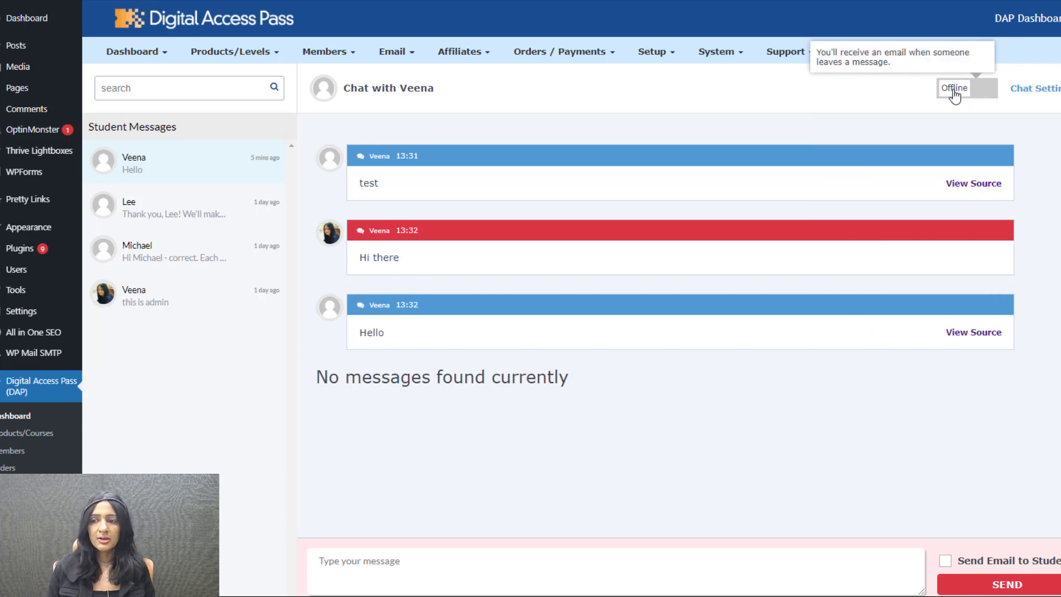
- Set the admin notification option for receiving an email when students send a message to No in the chat settings
click(1034, 88)
scroll(952, 280, down, 3)
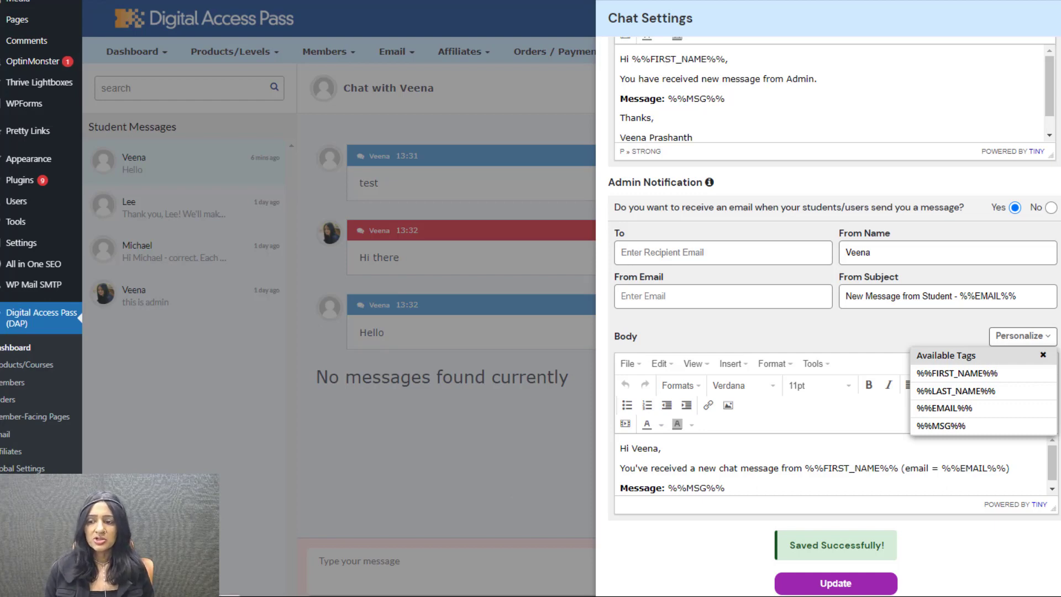
click(1050, 207)
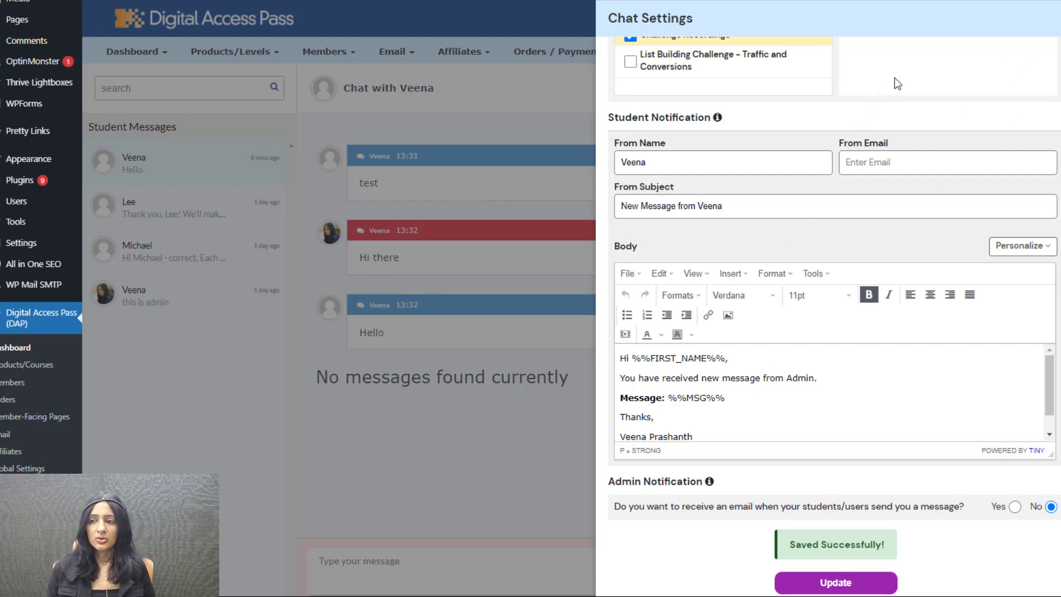
click(1058, 25)
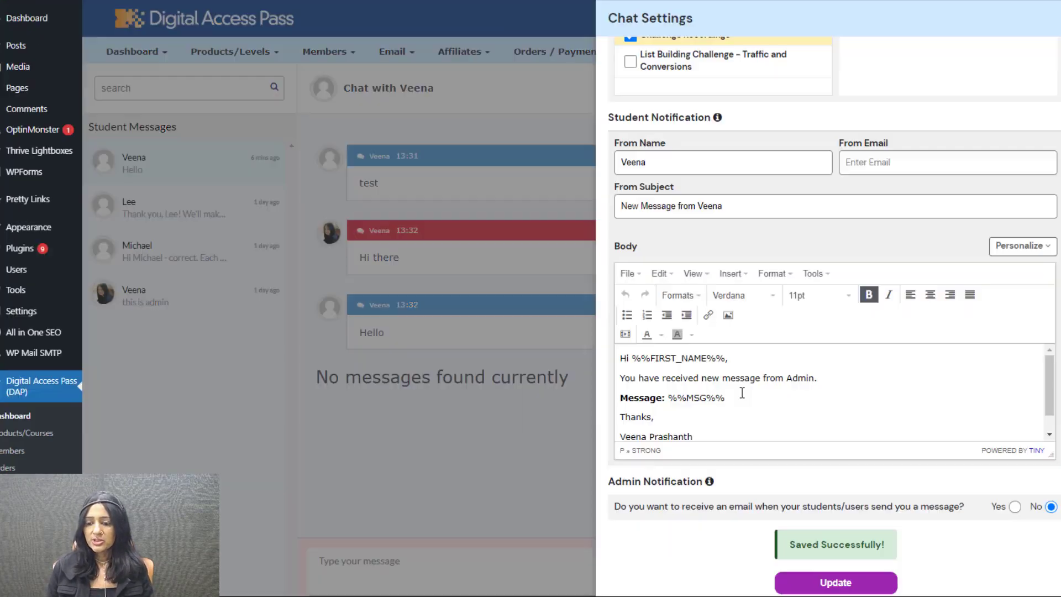
scroll(829, 393, down, 1)
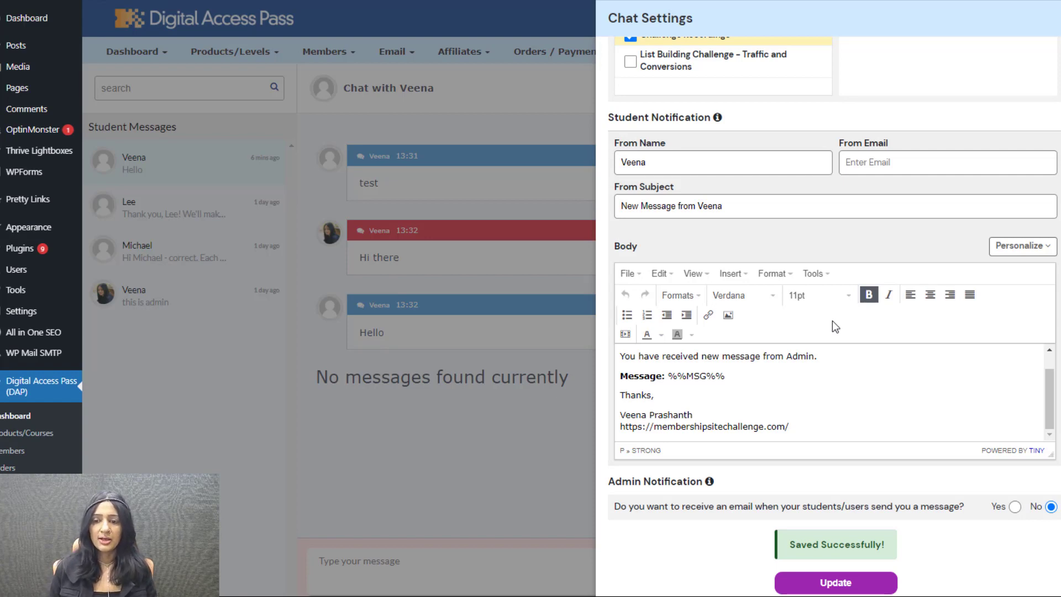
scroll(854, 312, up, 10)
scroll(855, 317, up, 3)
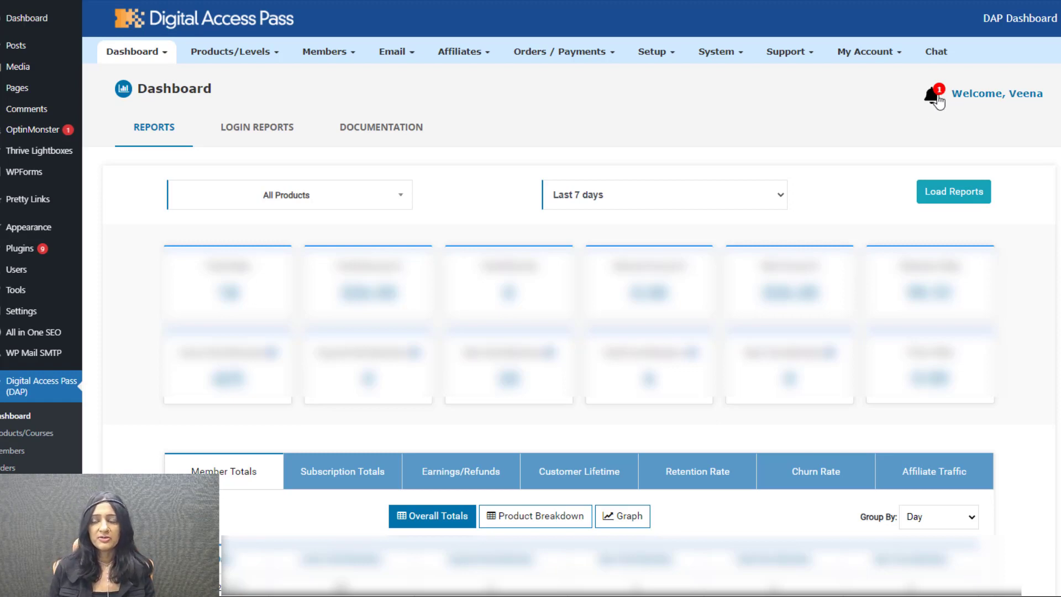
- Check the new chat notification on the dashboard, show all activities, and open the second student's conversation
click(934, 102)
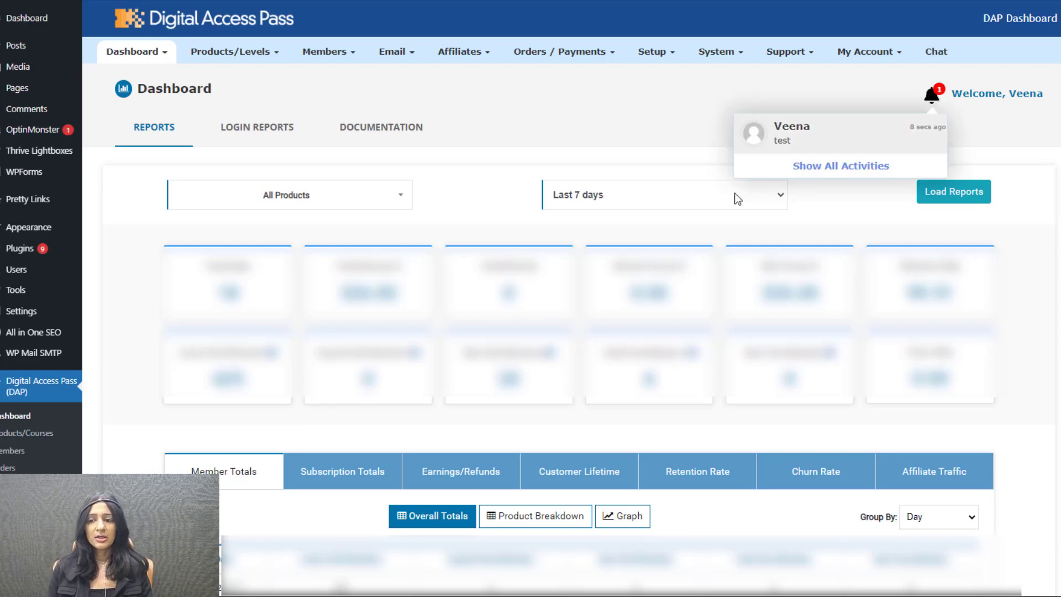
click(857, 165)
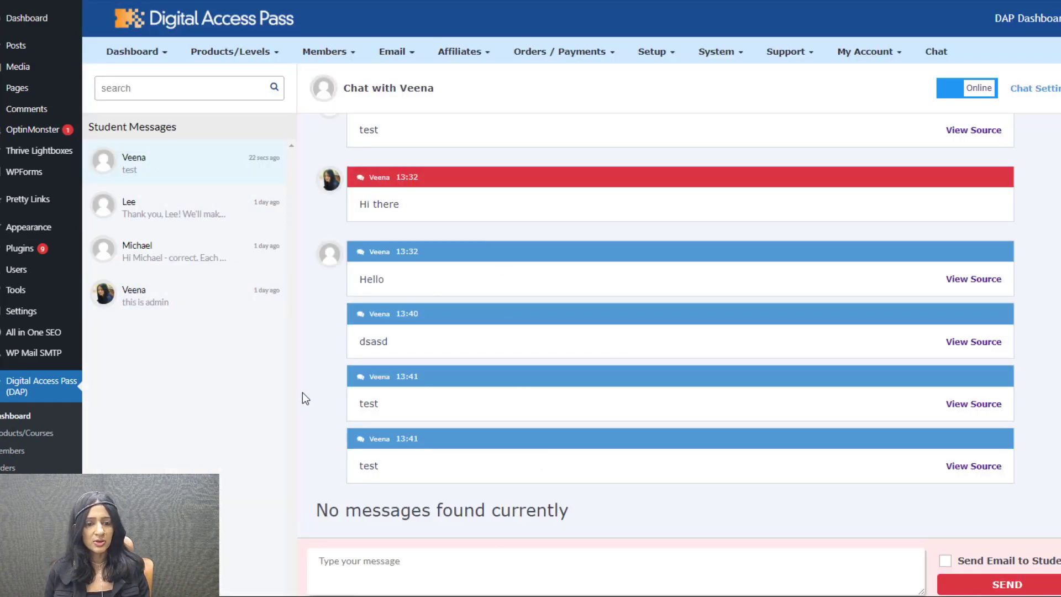
click(183, 212)
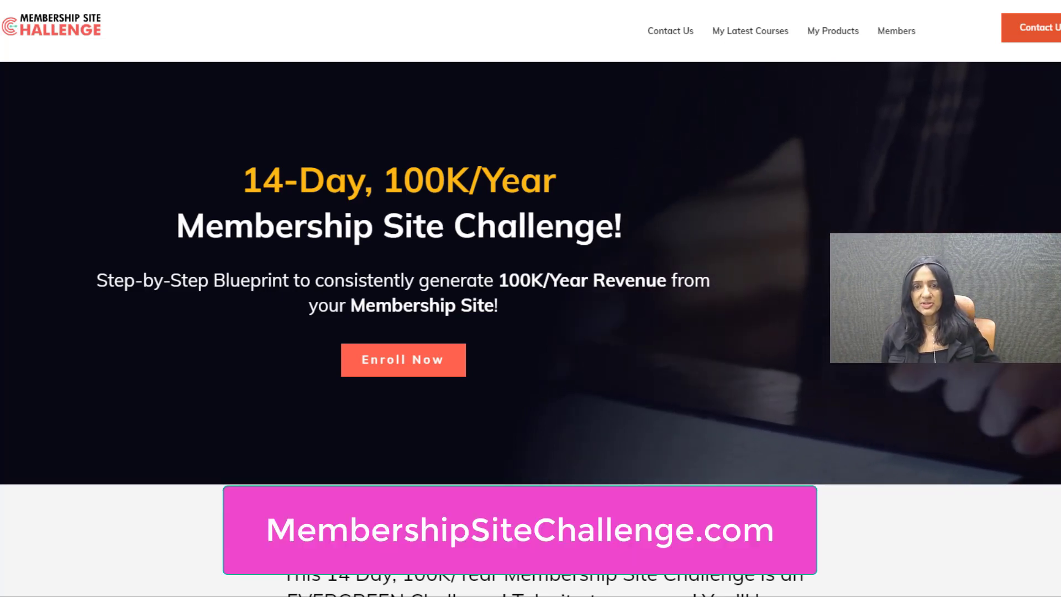
- Look through the Membership Site Challenge sales page, from the introduction to the Day 14 lesson outline
scroll(531, 298, down, 8)
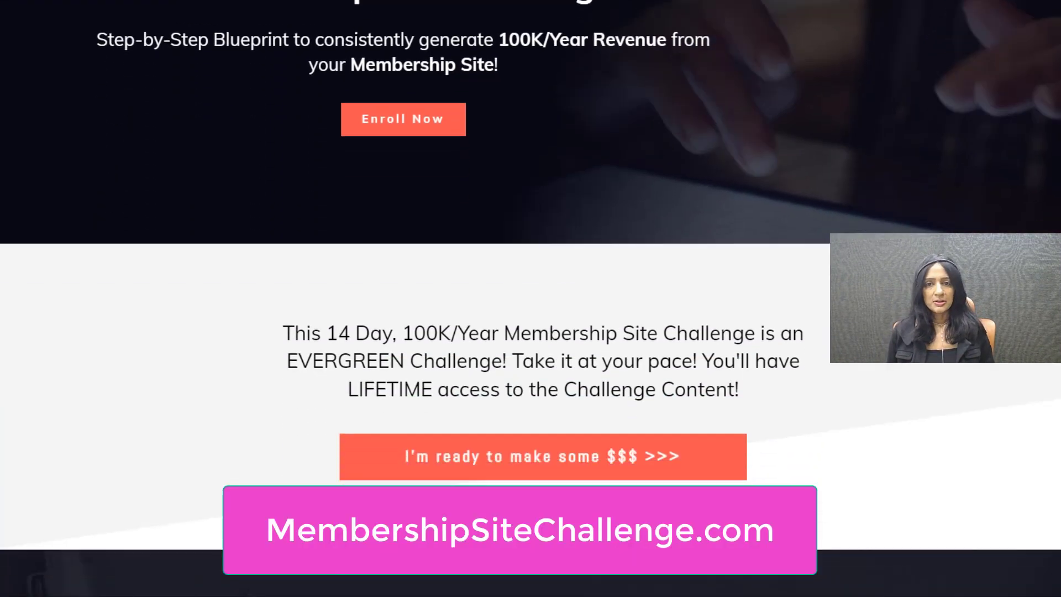
scroll(530, 298, down, 17)
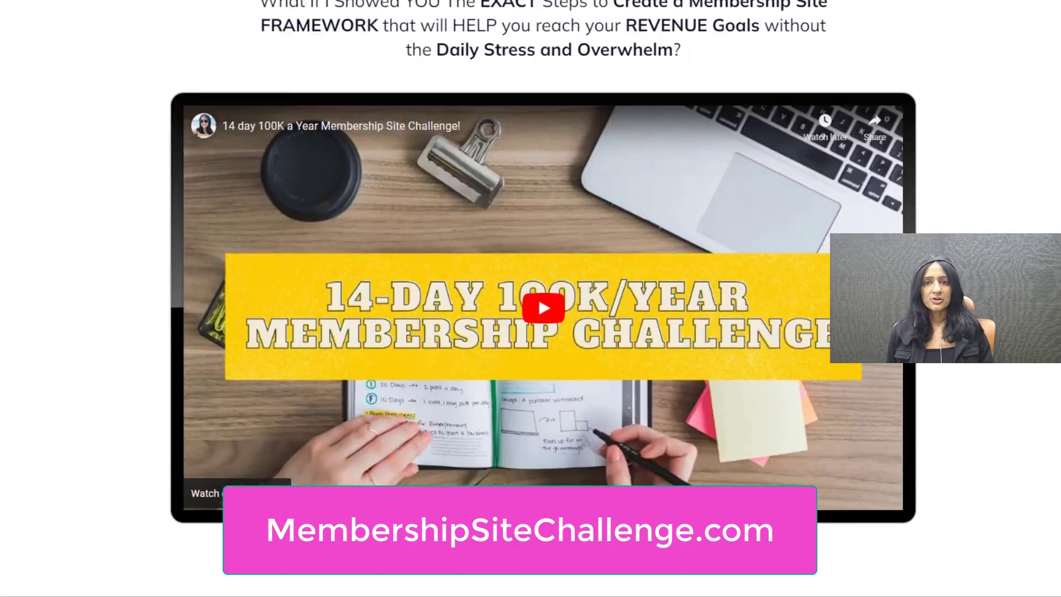
scroll(530, 298, down, 14)
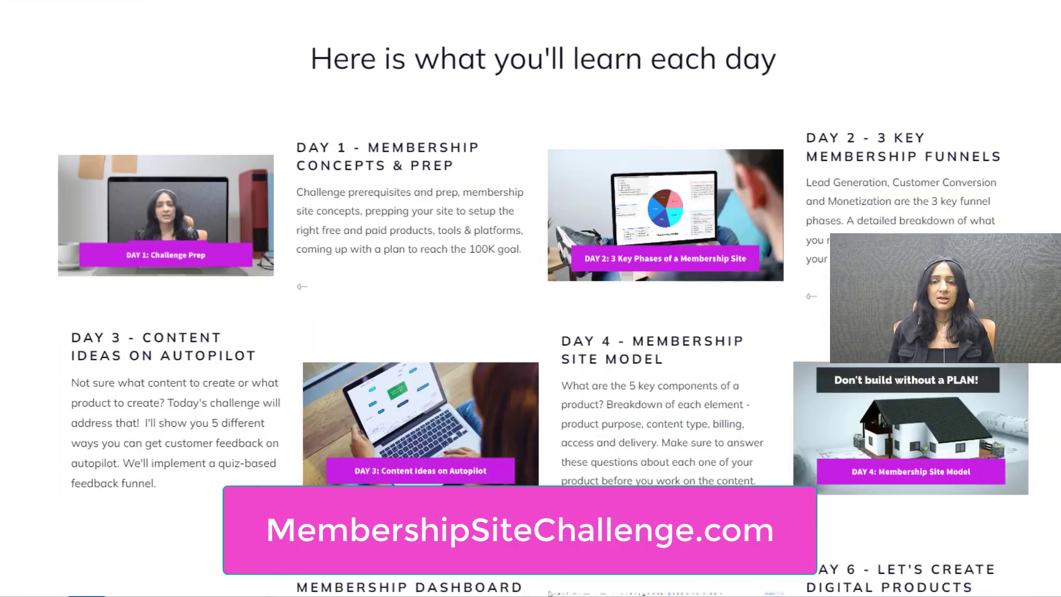
scroll(551, 478, down, 17)
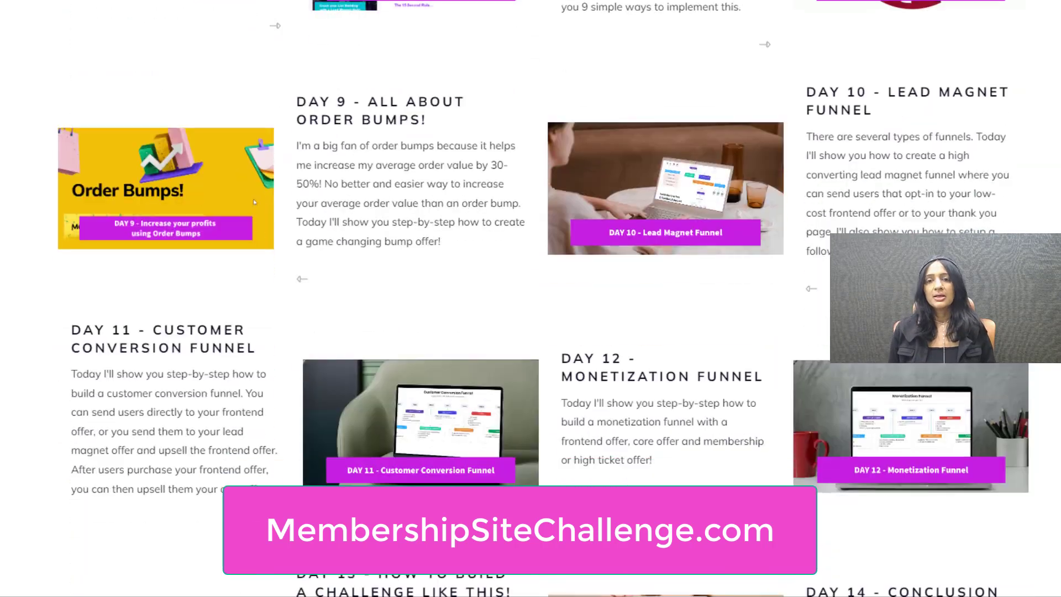
scroll(254, 24, down, 2)
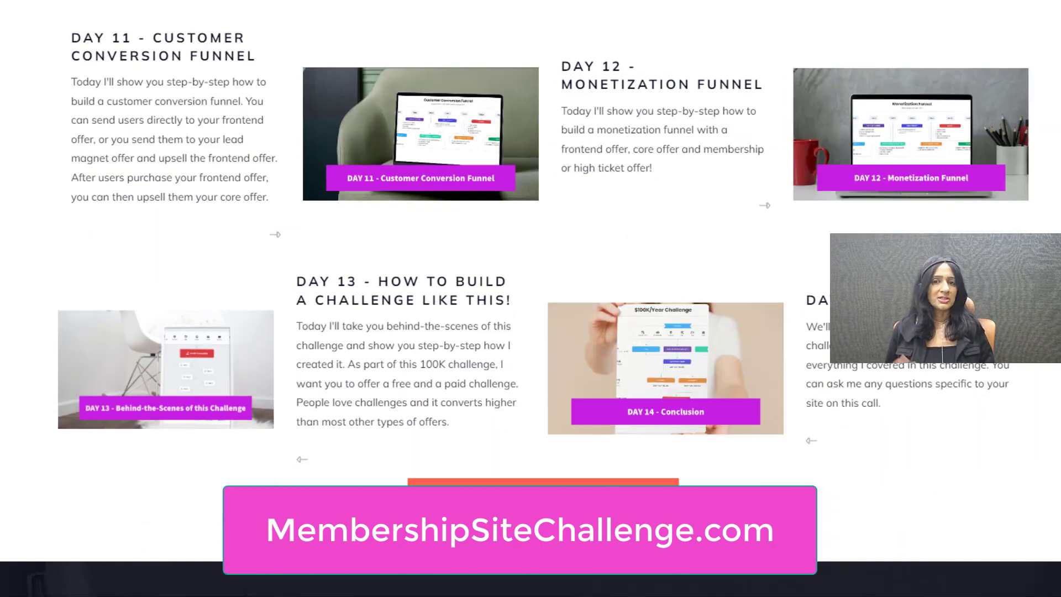